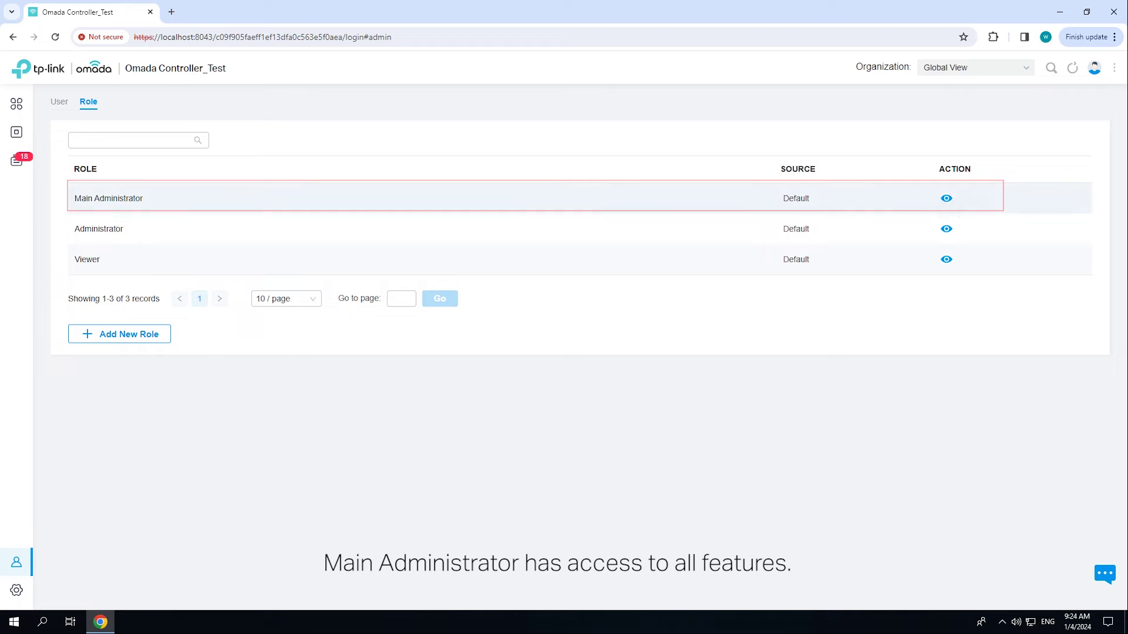
pyautogui.click(946, 198)
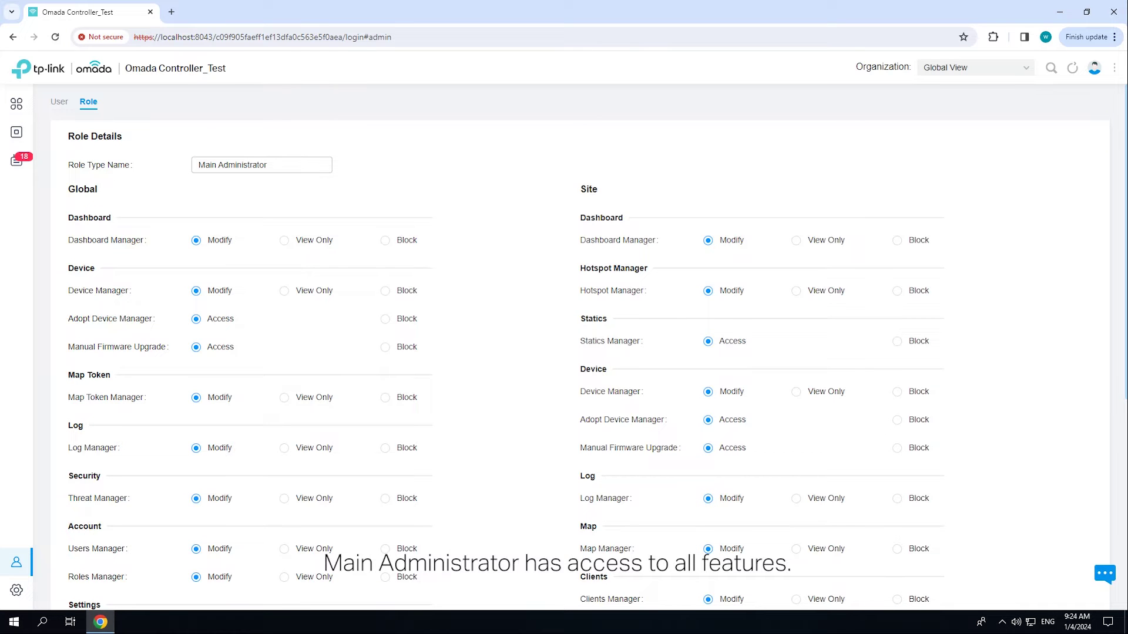
pyautogui.scroll(-6, 587, 352)
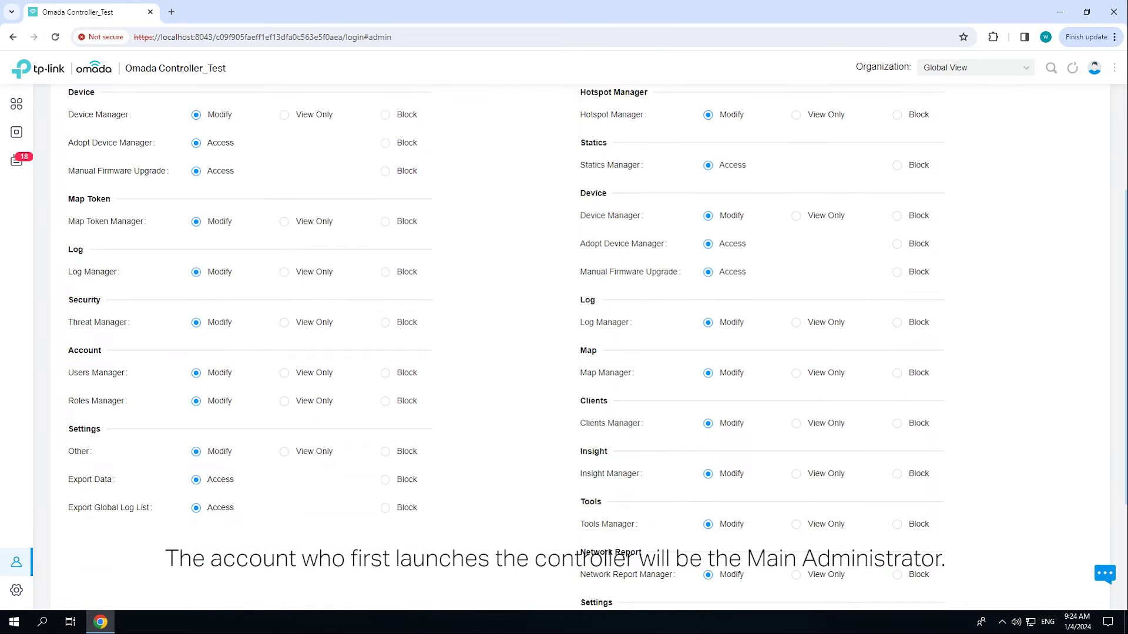
pyautogui.click(90, 552)
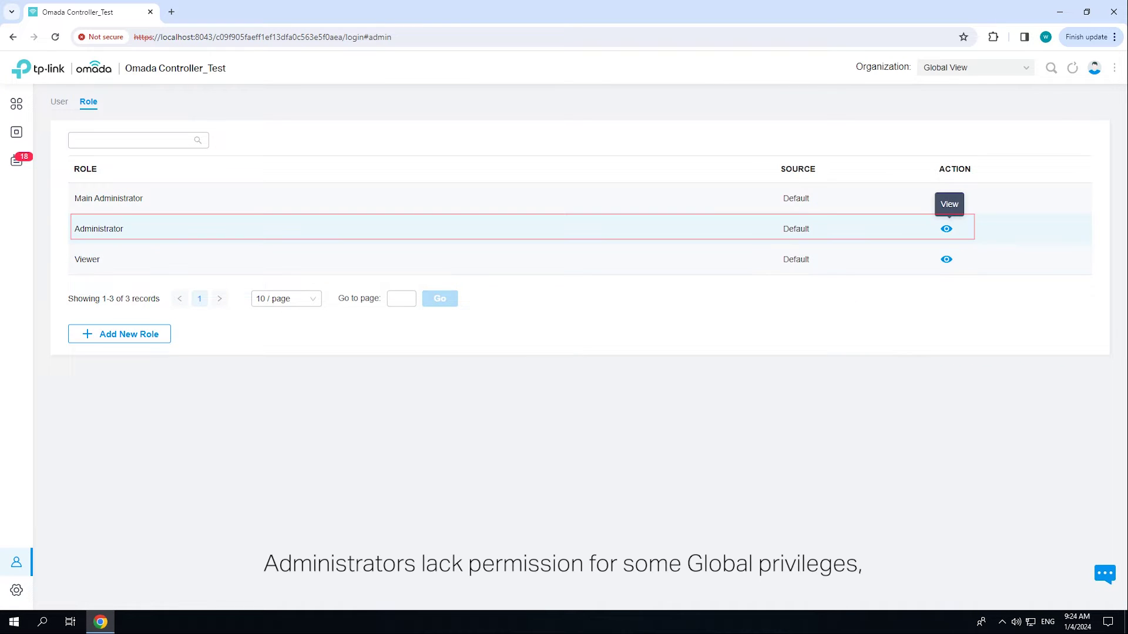
pyautogui.click(946, 229)
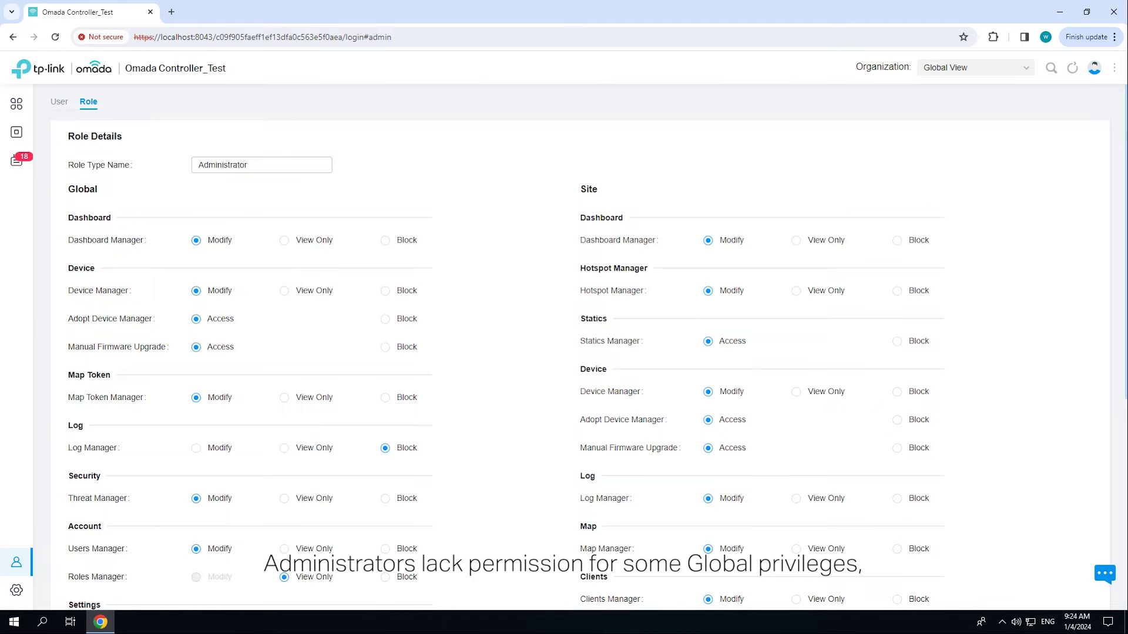
pyautogui.scroll(-1, 580, 347)
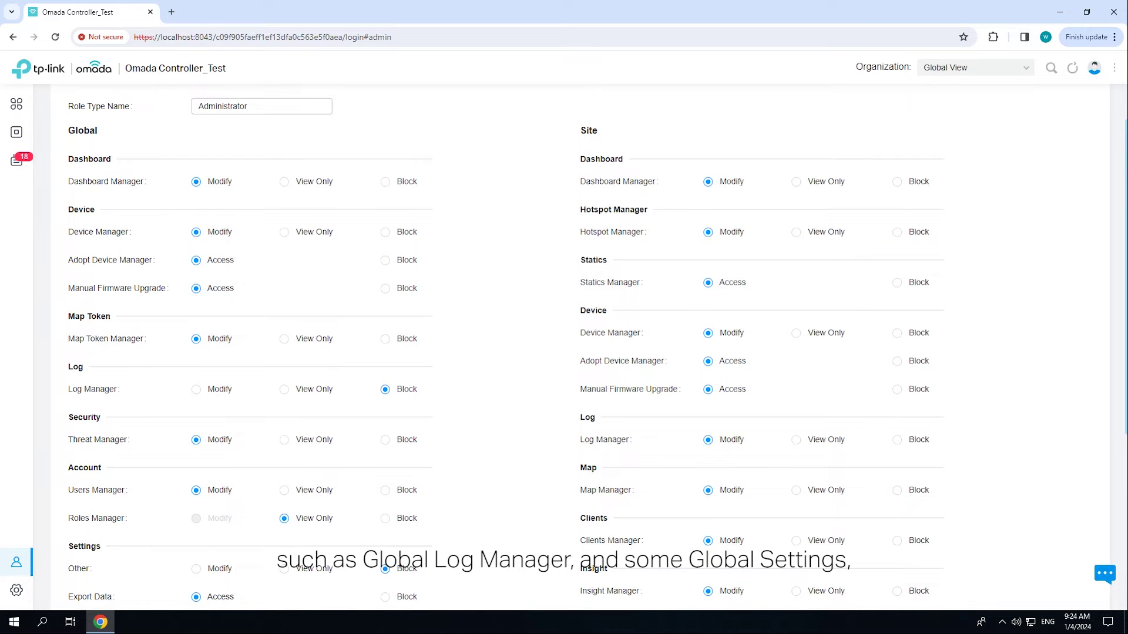
pyautogui.scroll(-1, 580, 347)
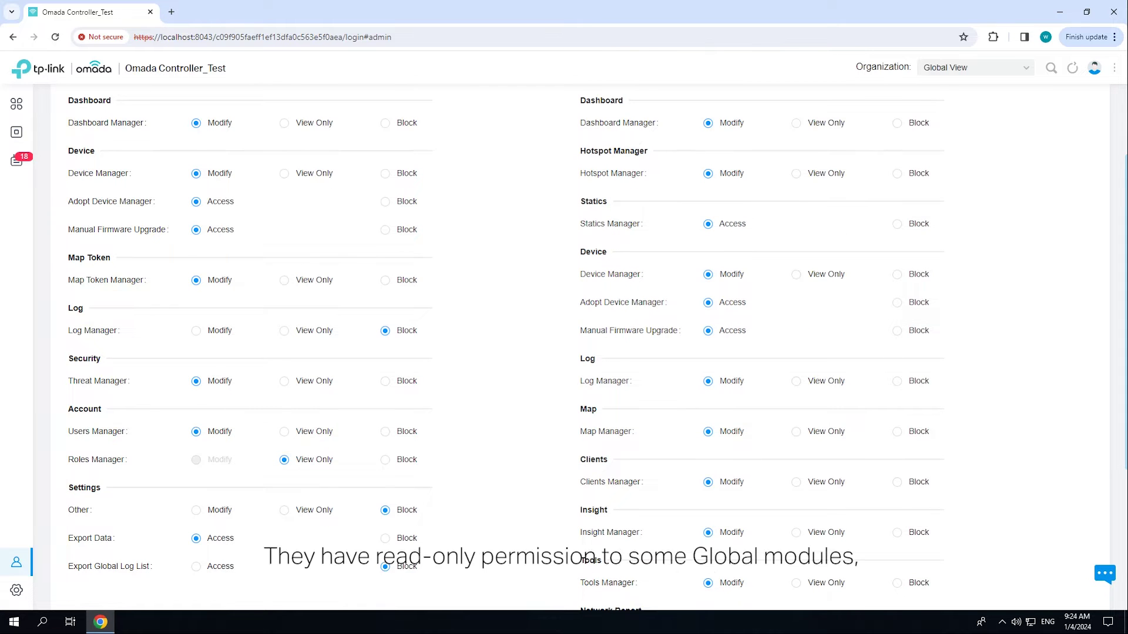
pyautogui.scroll(-1, 579, 346)
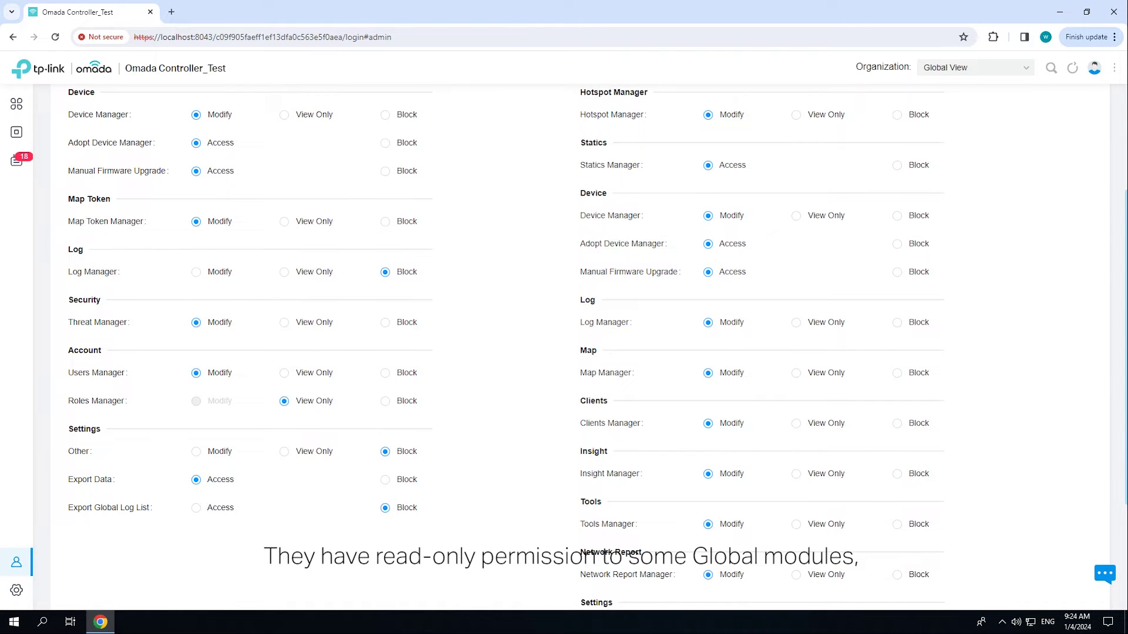
pyautogui.scroll(-2, 579, 346)
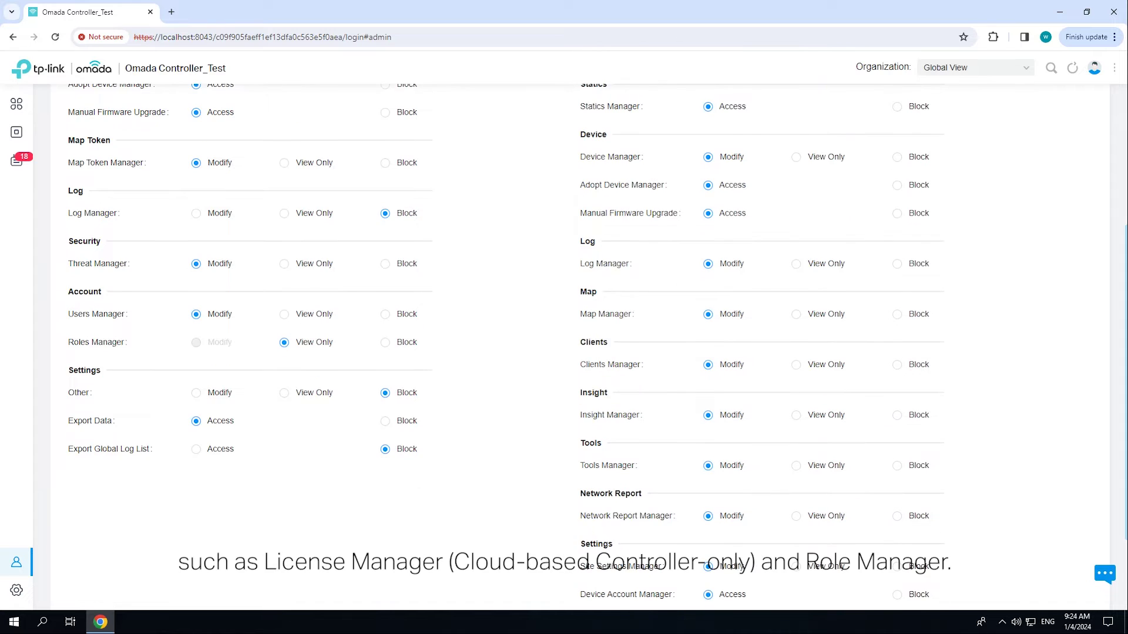
pyautogui.scroll(-1, 580, 347)
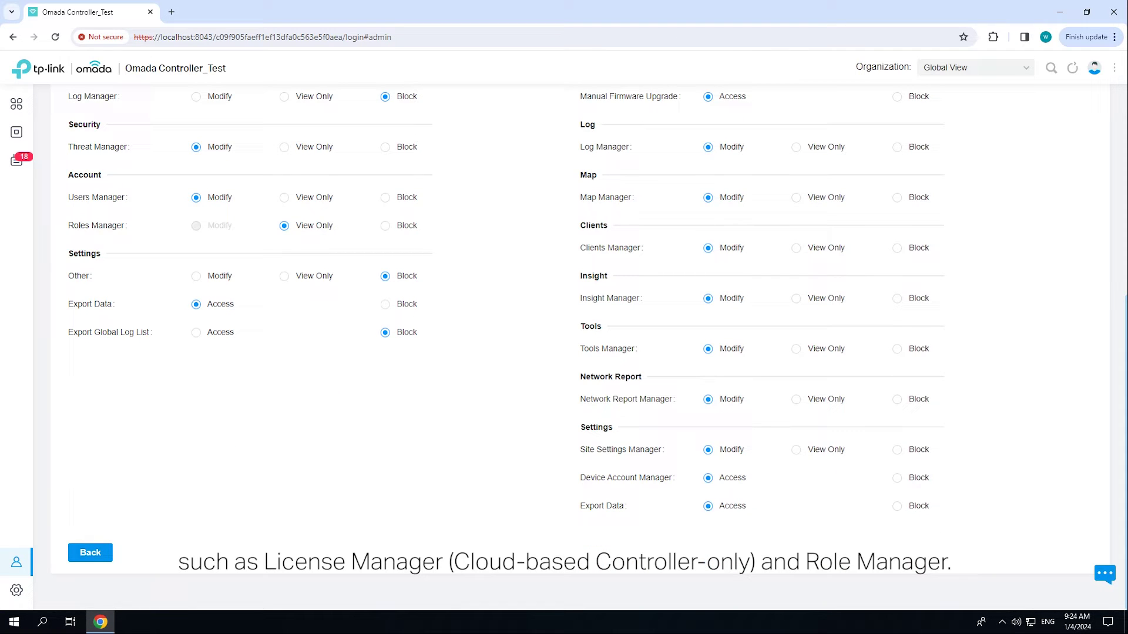
pyautogui.click(89, 552)
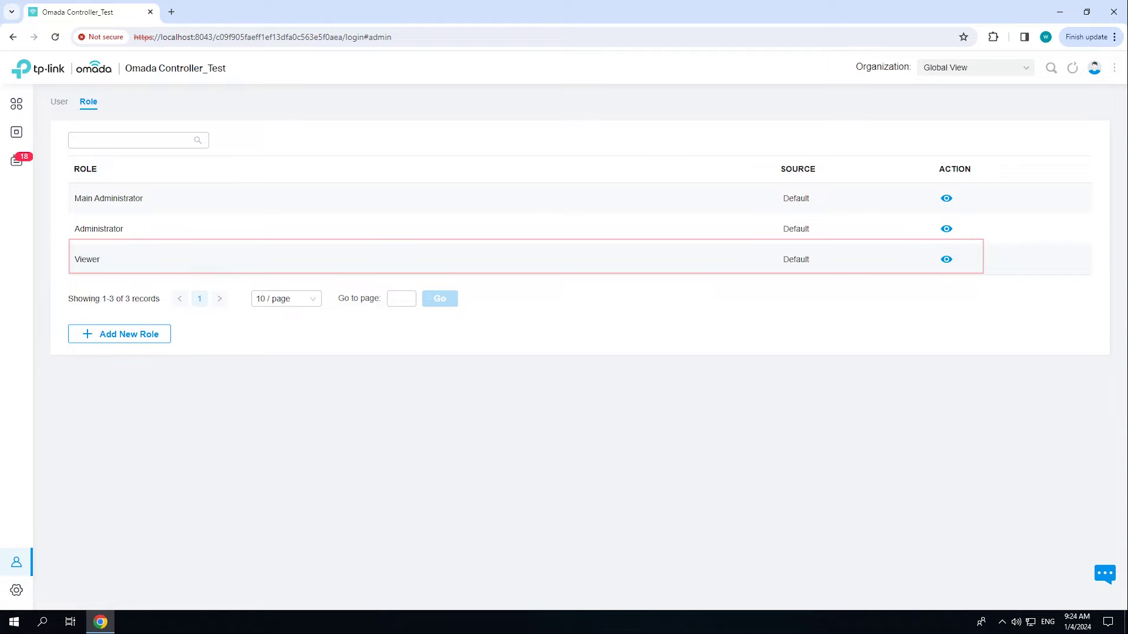
pyautogui.click(945, 259)
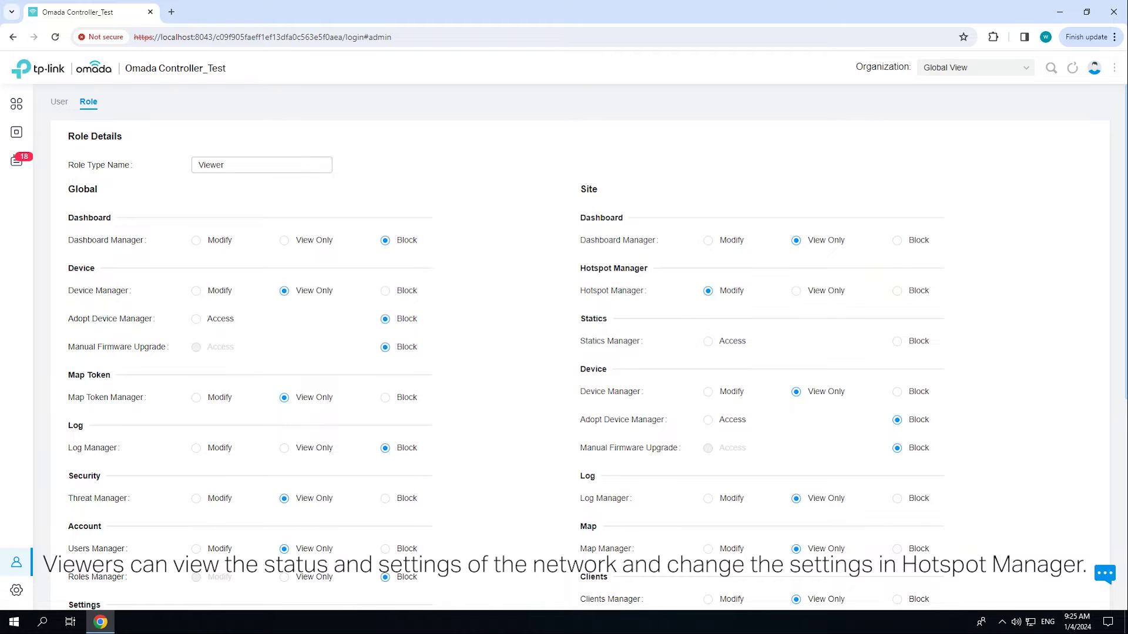
pyautogui.scroll(-2, 564, 346)
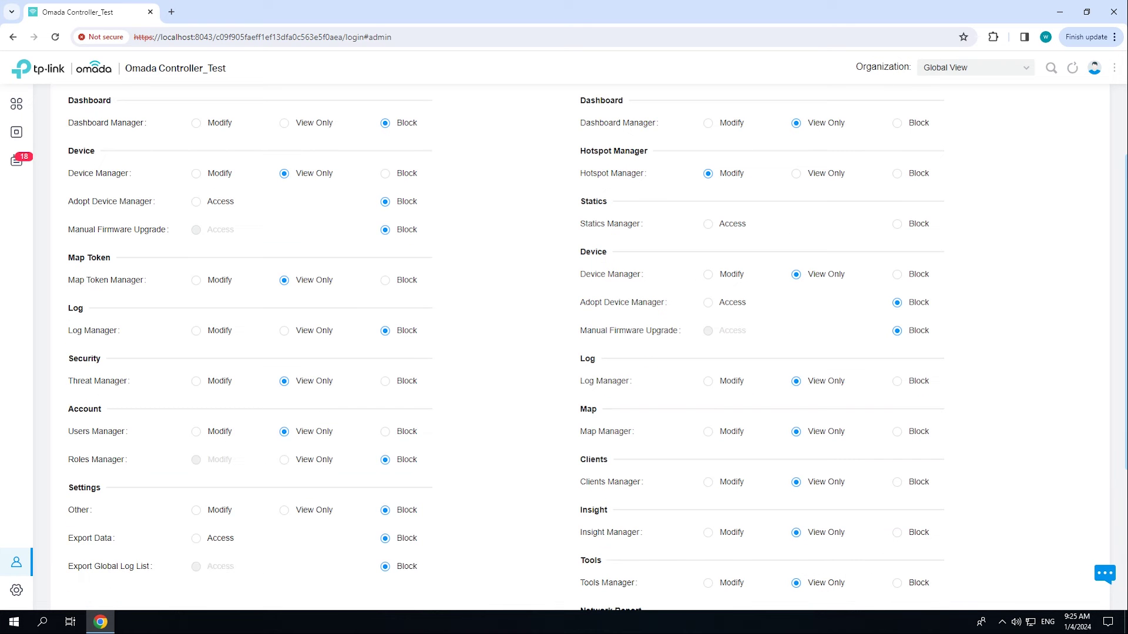
pyautogui.scroll(-4, 564, 346)
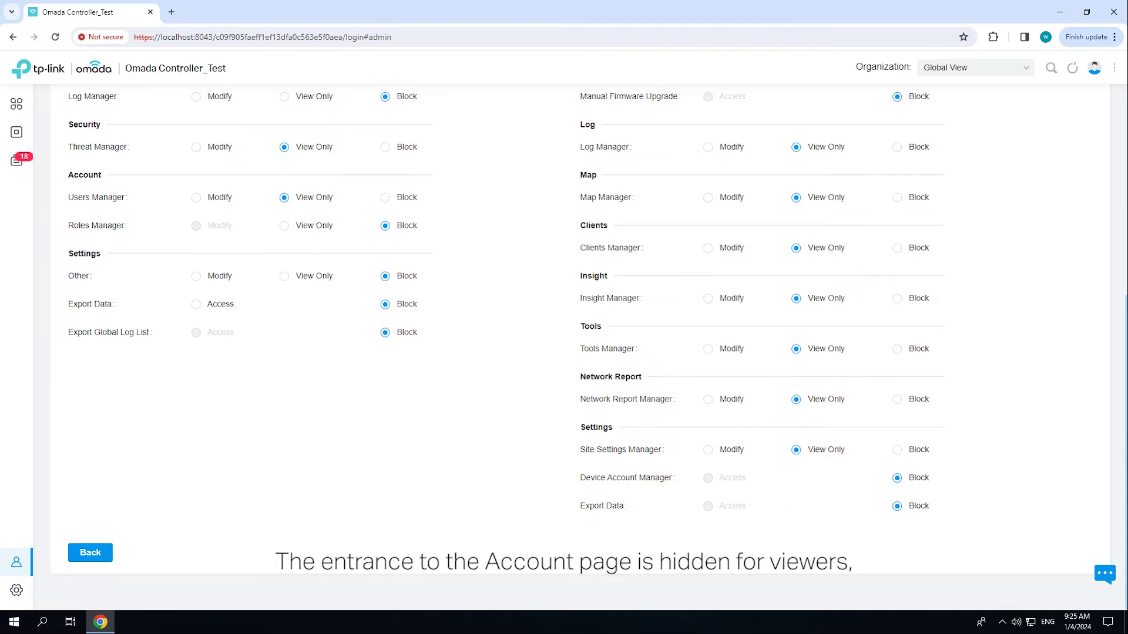
pyautogui.click(91, 553)
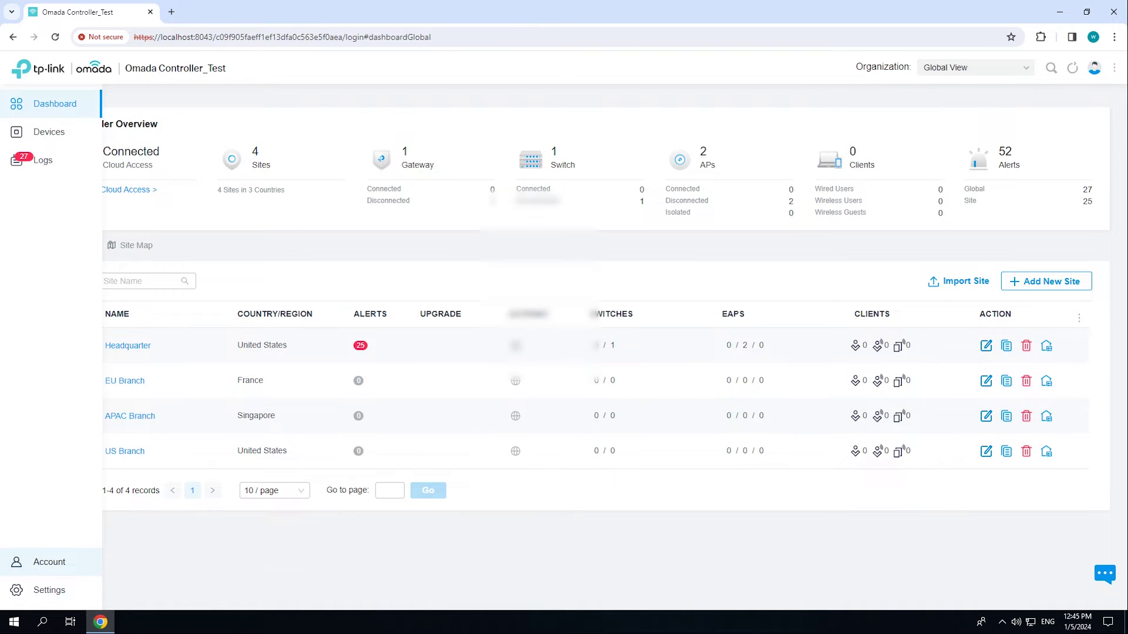
# - Start a new role named sub-admin from the Account role list
pyautogui.click(49, 561)
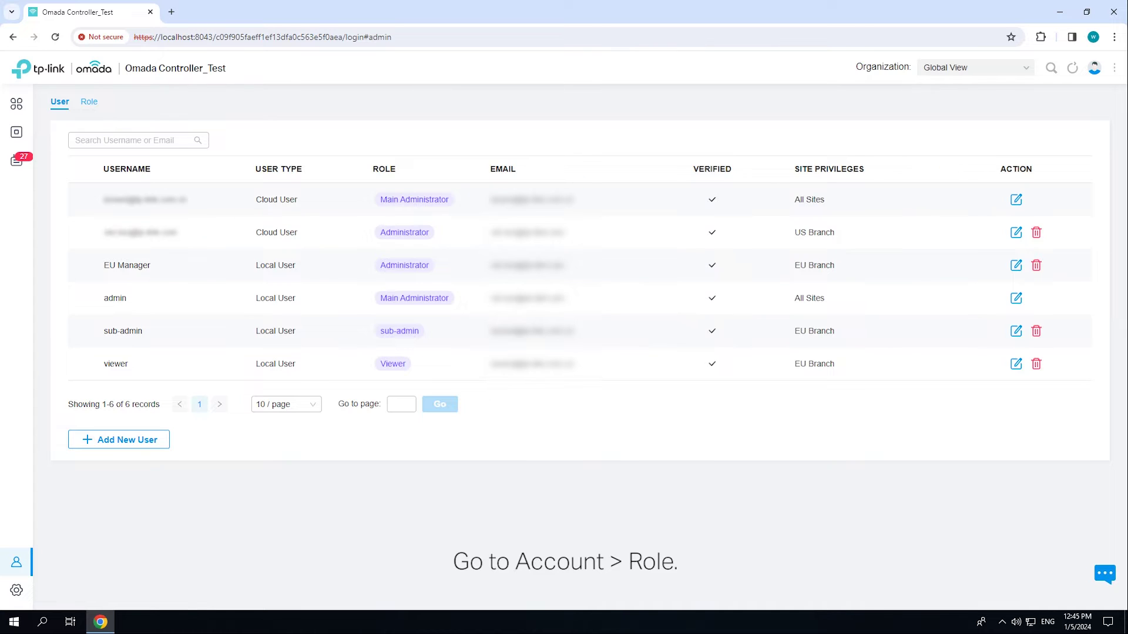
pyautogui.click(88, 101)
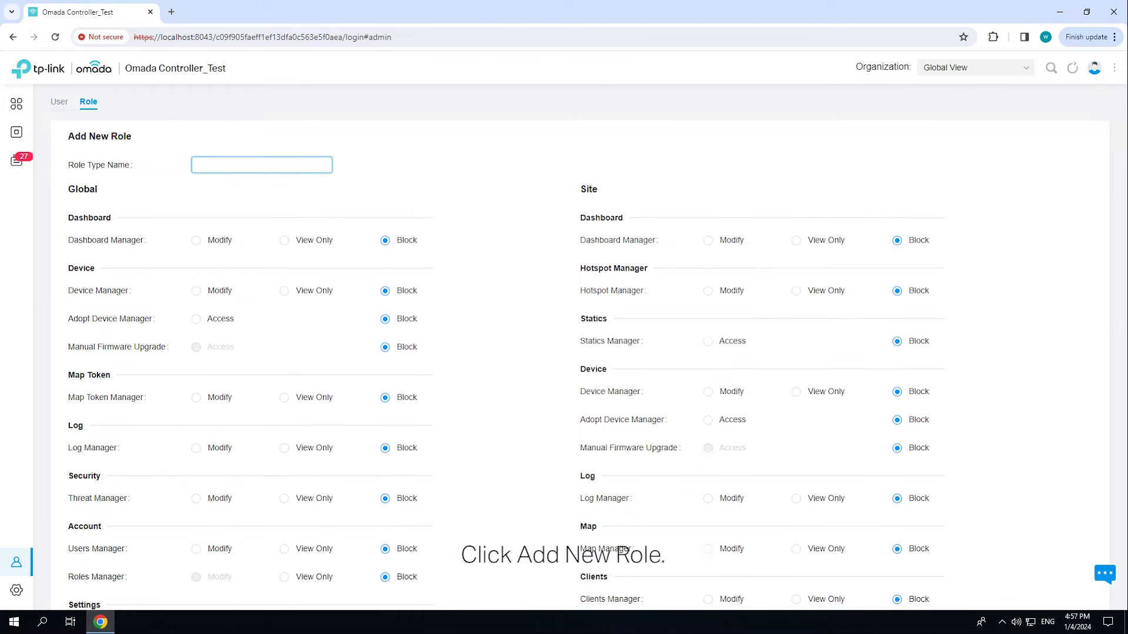
pyautogui.write('sub-admin')
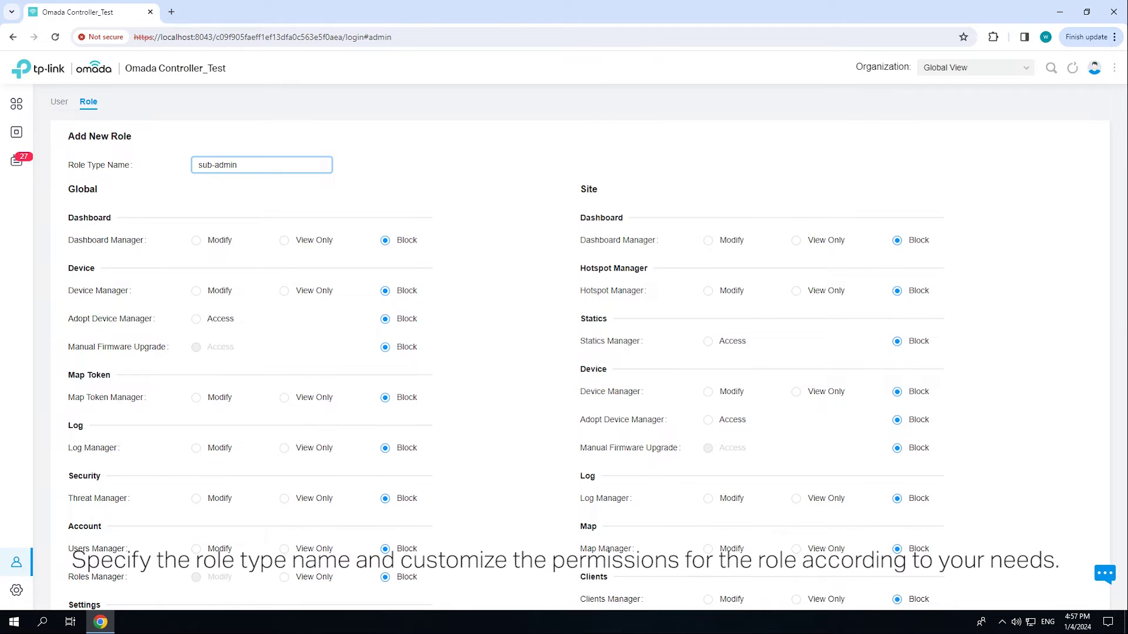
# - Give sub-admin Global Modify rights for Dashboard, Device, Map Token, Threat, Users and Other settings; Log View Only
pyautogui.click(195, 240)
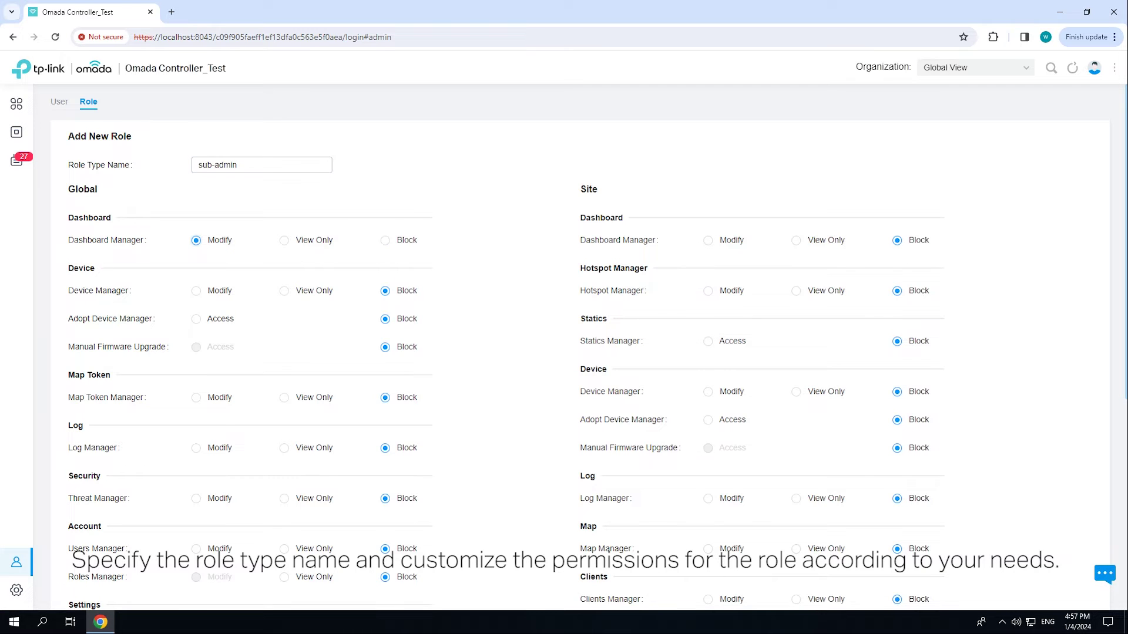
pyautogui.click(196, 291)
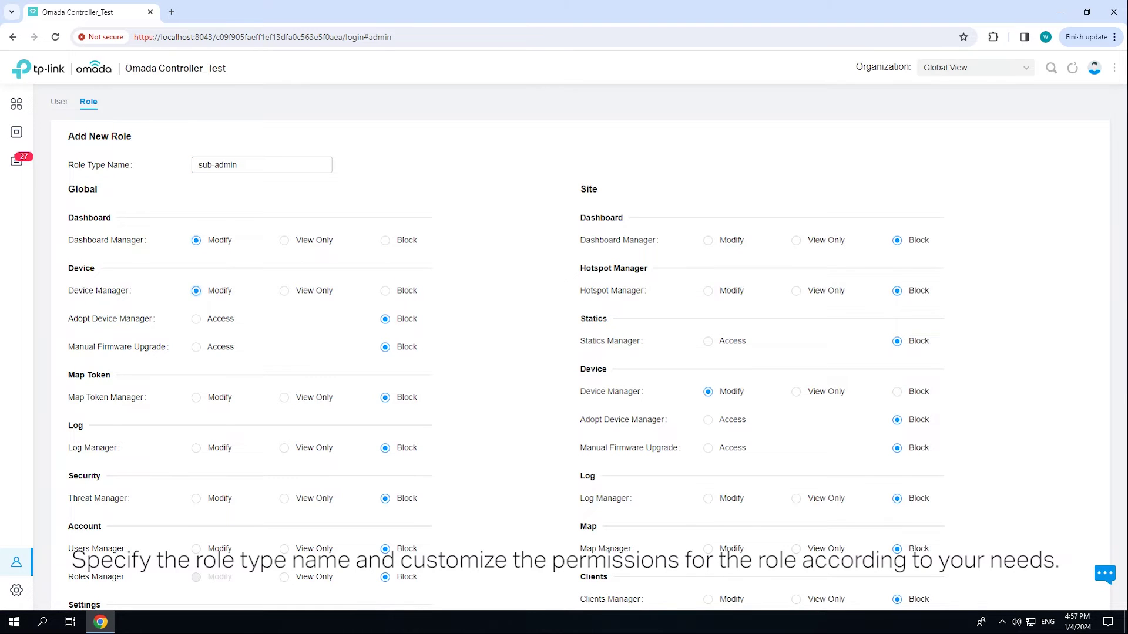
pyautogui.click(196, 398)
pyautogui.click(284, 448)
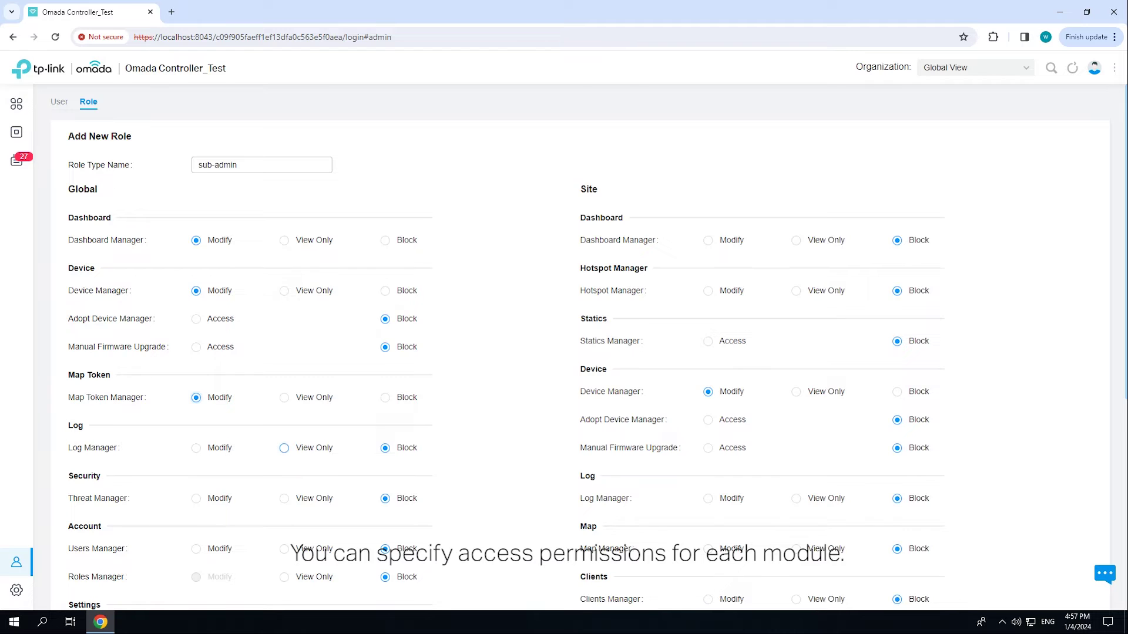
pyautogui.scroll(-1, 235, 443)
pyautogui.click(196, 440)
pyautogui.click(195, 490)
pyautogui.scroll(-1, 196, 489)
pyautogui.scroll(-1, 196, 451)
pyautogui.click(196, 451)
pyautogui.scroll(2, 196, 451)
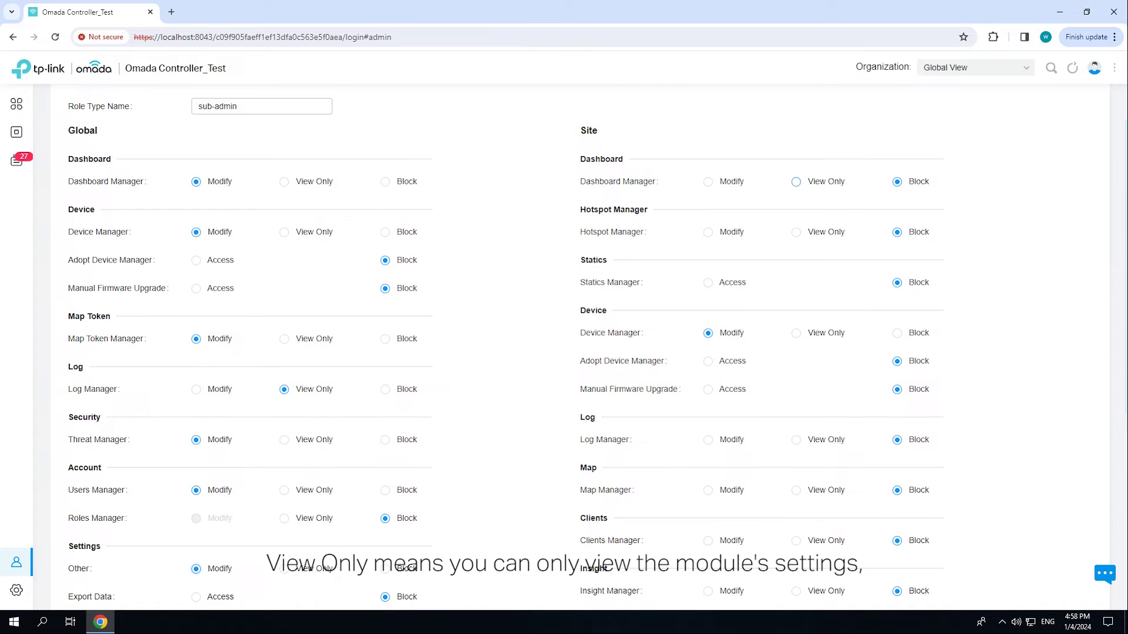
# - Set Site Modify for Hotspot, Dashboard, Map, Clients, Tools; Log View Only; Adopt Device access; create the role
pyautogui.click(708, 233)
pyautogui.click(707, 182)
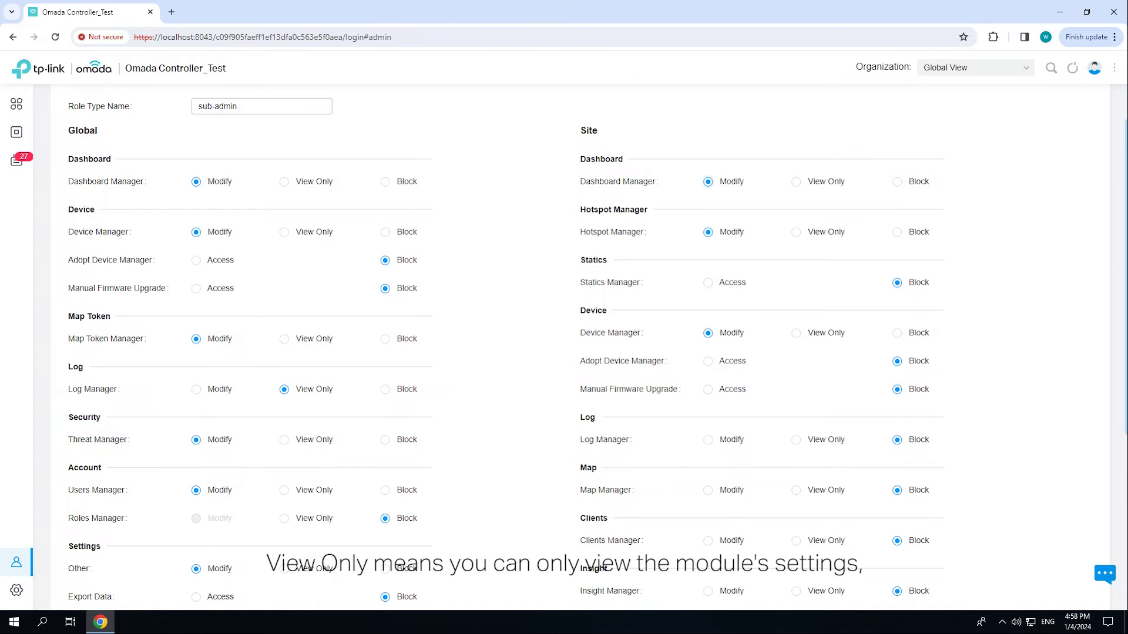
pyautogui.click(708, 362)
pyautogui.click(196, 260)
pyautogui.click(795, 440)
pyautogui.scroll(-1, 564, 346)
pyautogui.click(708, 431)
pyautogui.scroll(-1, 564, 346)
pyautogui.click(708, 423)
pyautogui.click(708, 524)
pyautogui.scroll(-3, 564, 347)
pyautogui.click(93, 552)
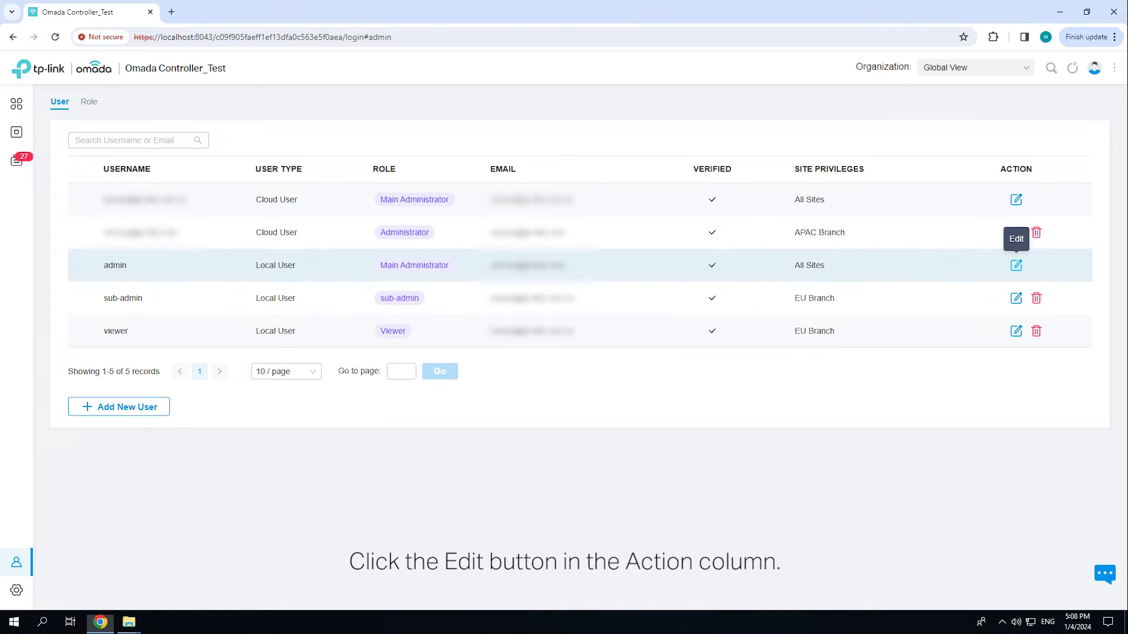
# - Open the admin account's edit page, confirming with the current password
pyautogui.click(1015, 265)
pyautogui.click(567, 303)
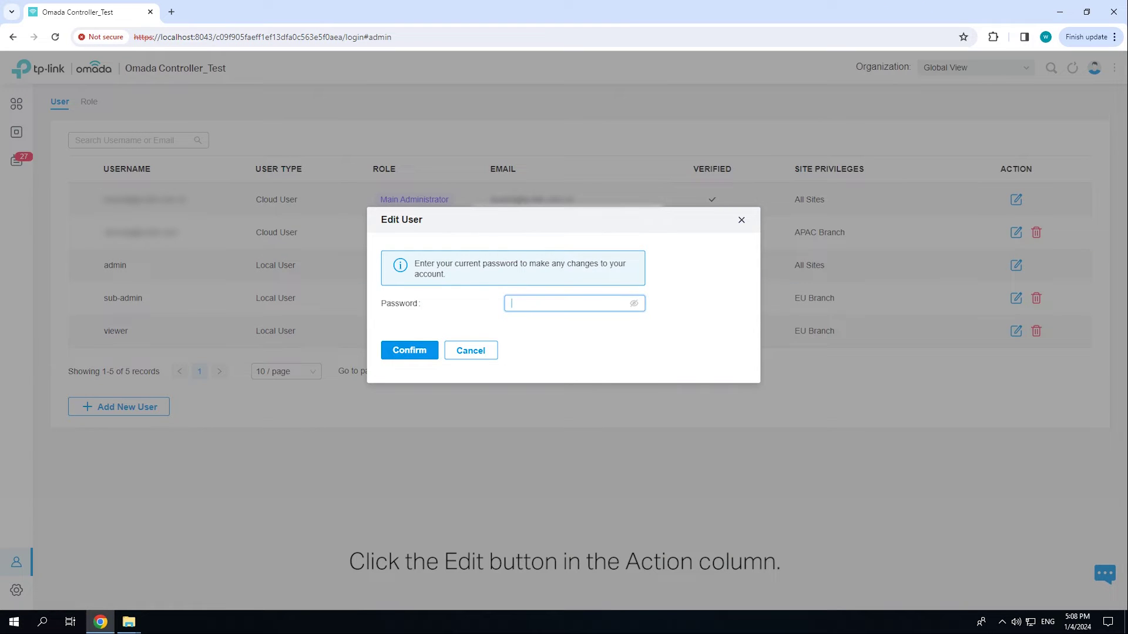
pyautogui.write('•••••••••••')
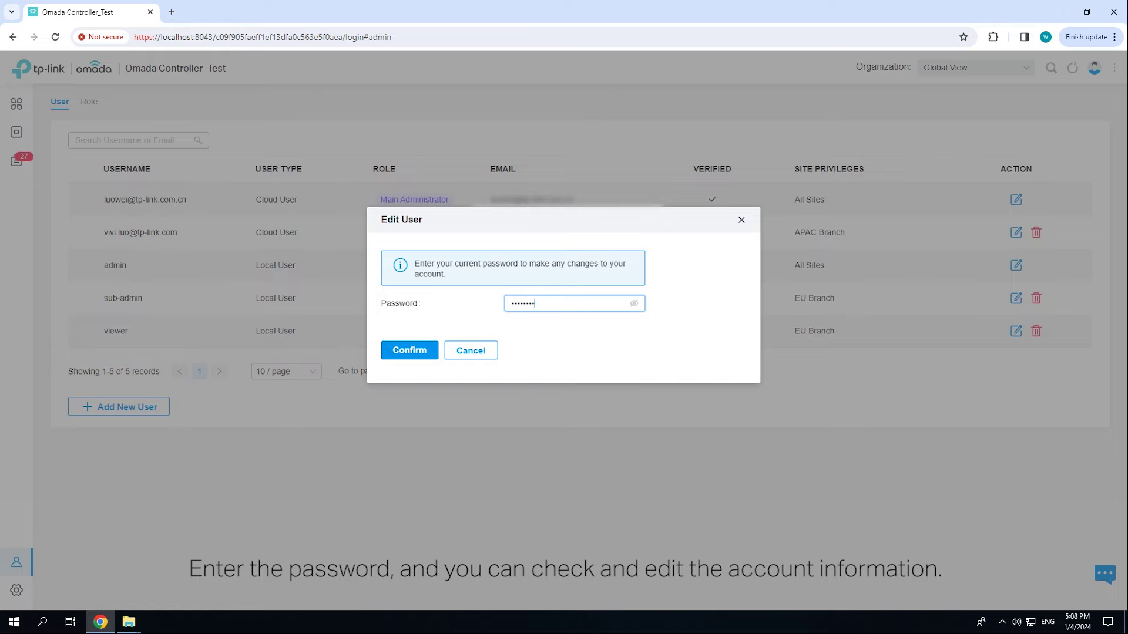
pyautogui.press('Return')
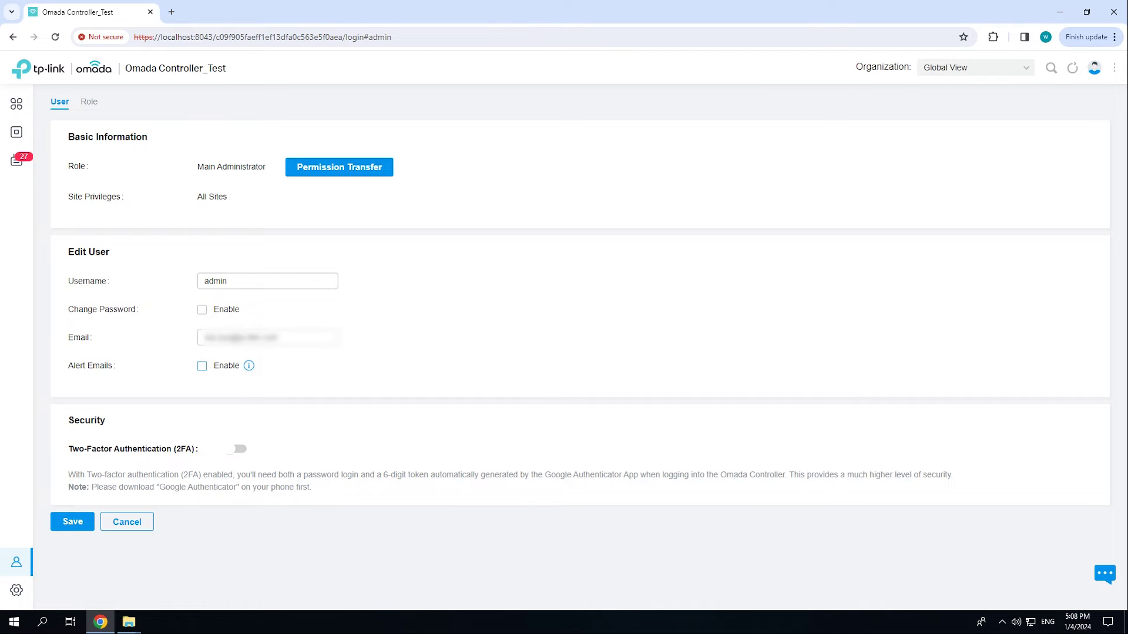
# - Transfer the Main Administrator permissions to the sub-admin account
pyautogui.click(339, 167)
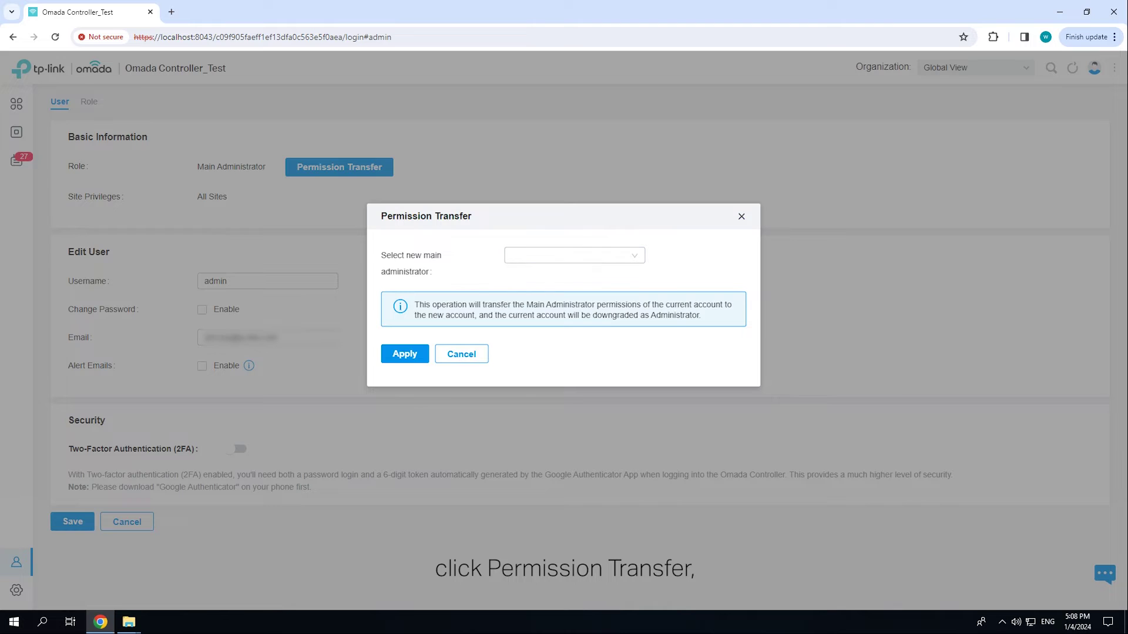
pyautogui.click(574, 255)
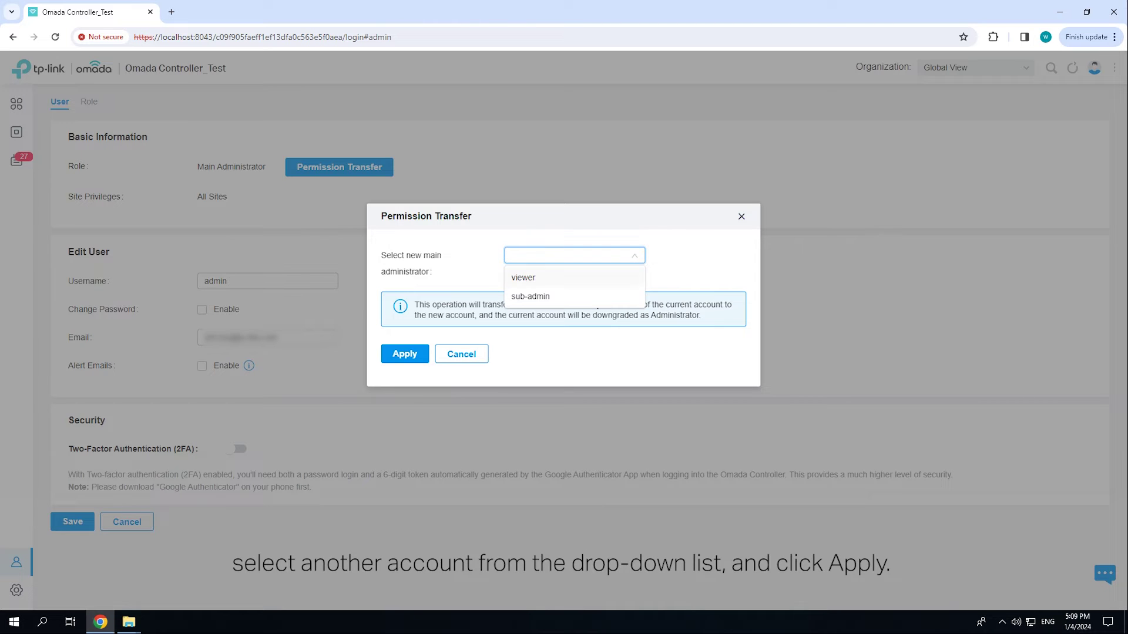
pyautogui.click(530, 296)
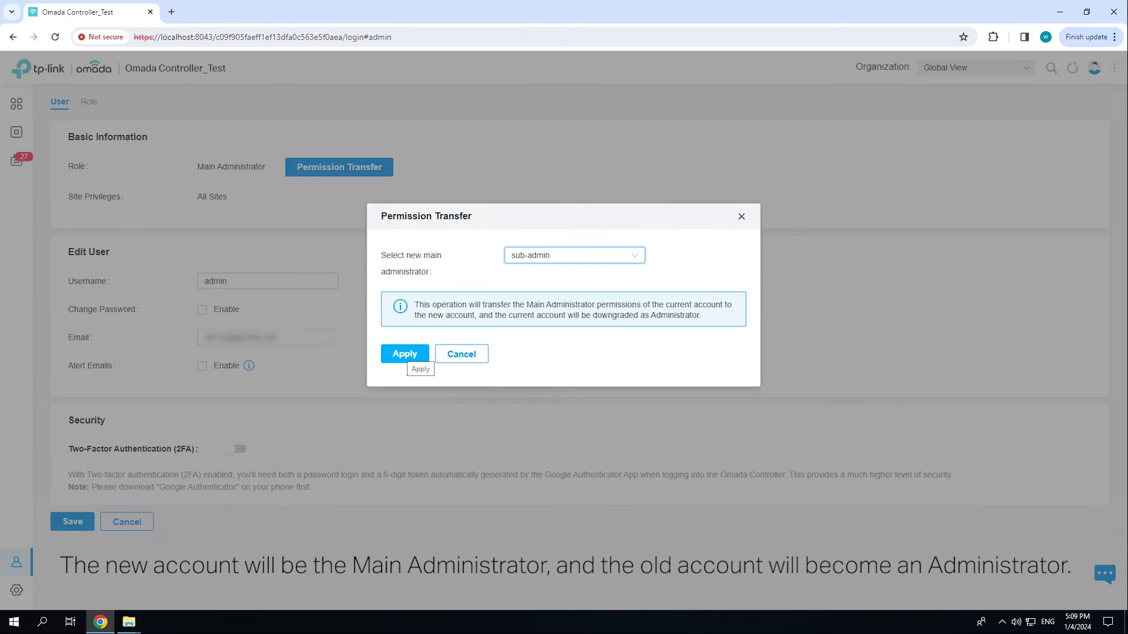
pyautogui.click(409, 356)
# - Enable alert emails for the admin account
pyautogui.click(202, 366)
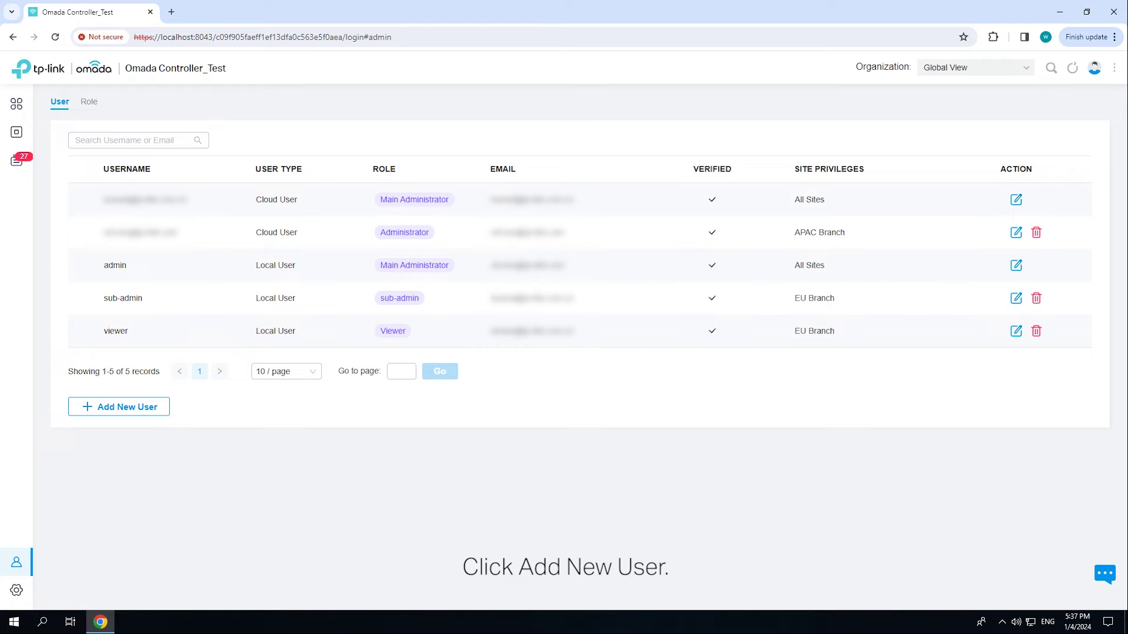
# - Start a new local user named EU Manager with a password and the Administrator role
pyautogui.click(144, 407)
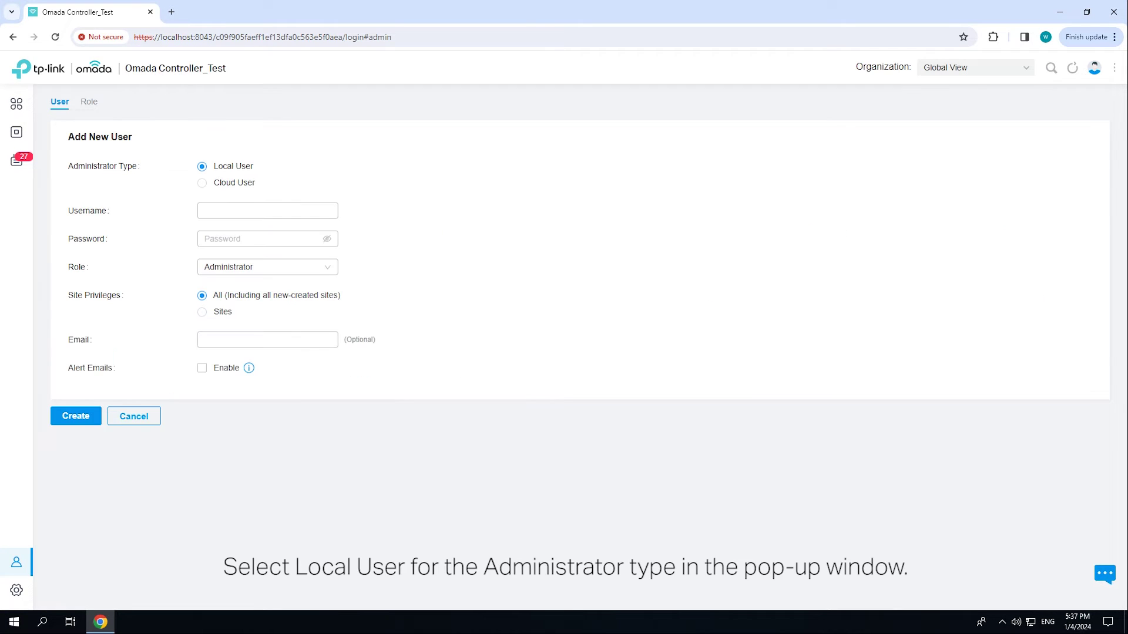
pyautogui.click(267, 210)
pyautogui.write('EU Manager')
pyautogui.click(267, 239)
pyautogui.write('•••••••••••')
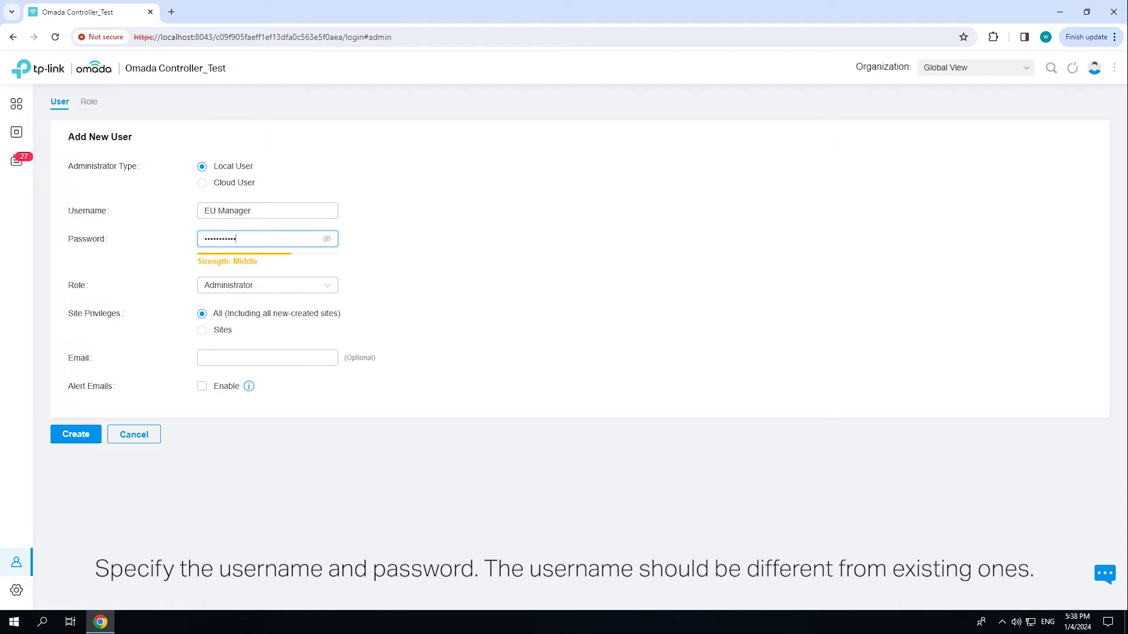
pyautogui.click(267, 284)
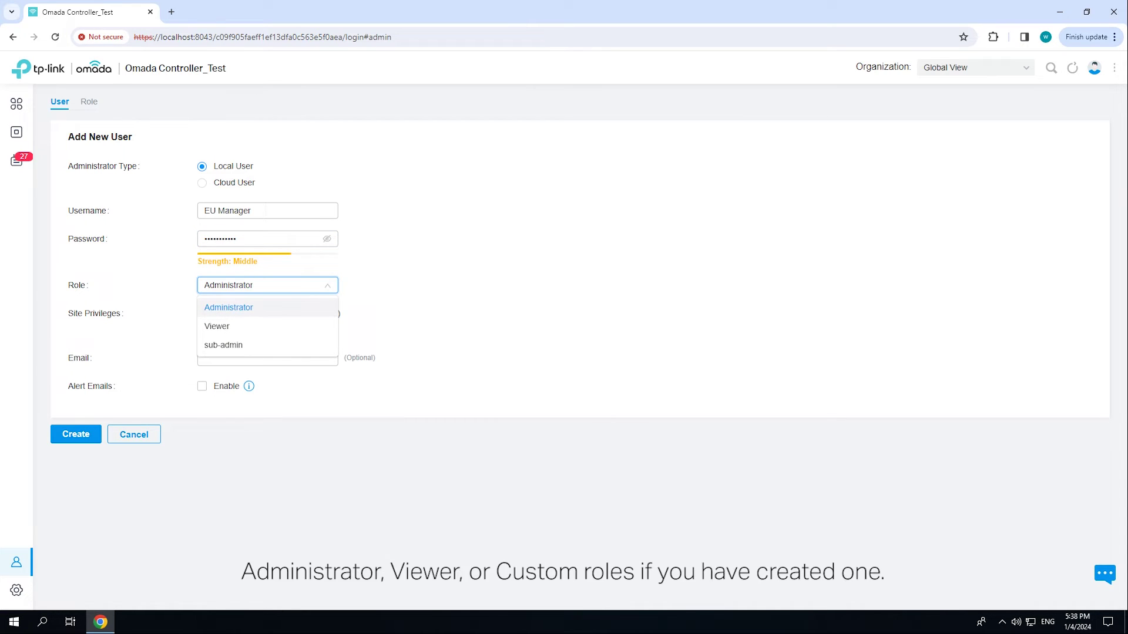
pyautogui.press('Escape')
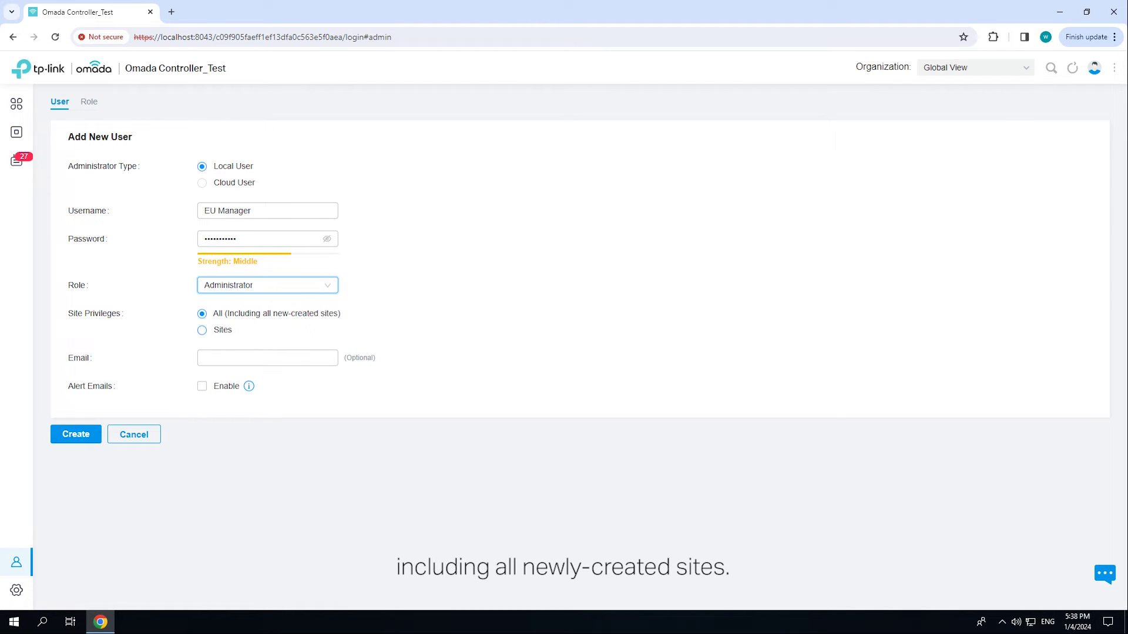
# - Limit EU Manager's site privileges to the EU Branch site only
pyautogui.click(202, 330)
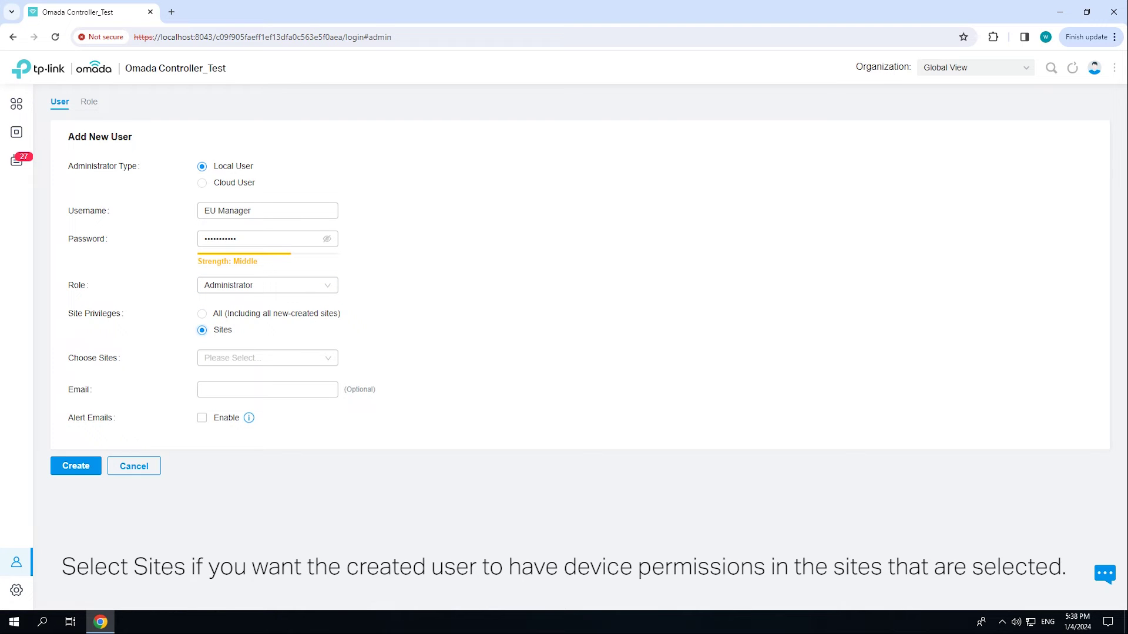
pyautogui.click(267, 358)
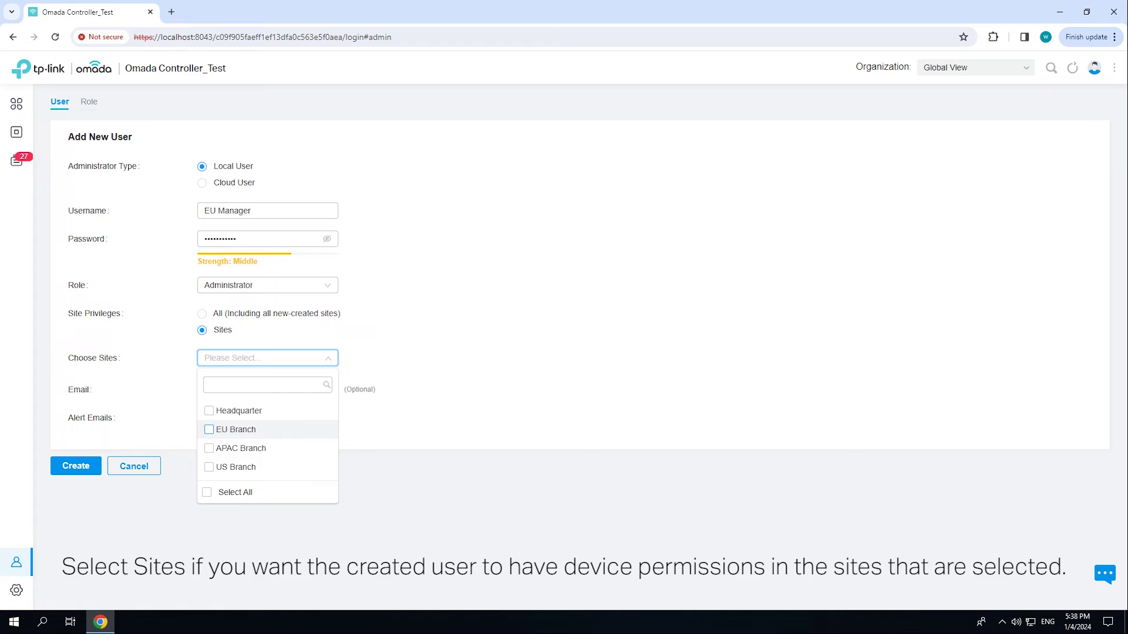
pyautogui.click(210, 430)
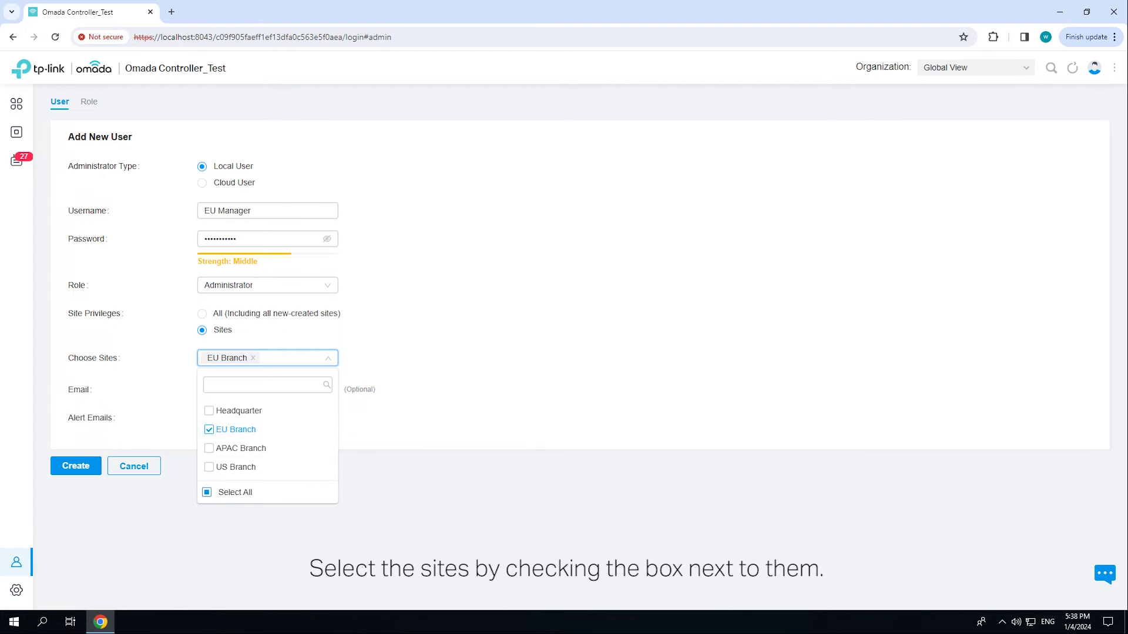
pyautogui.click(267, 390)
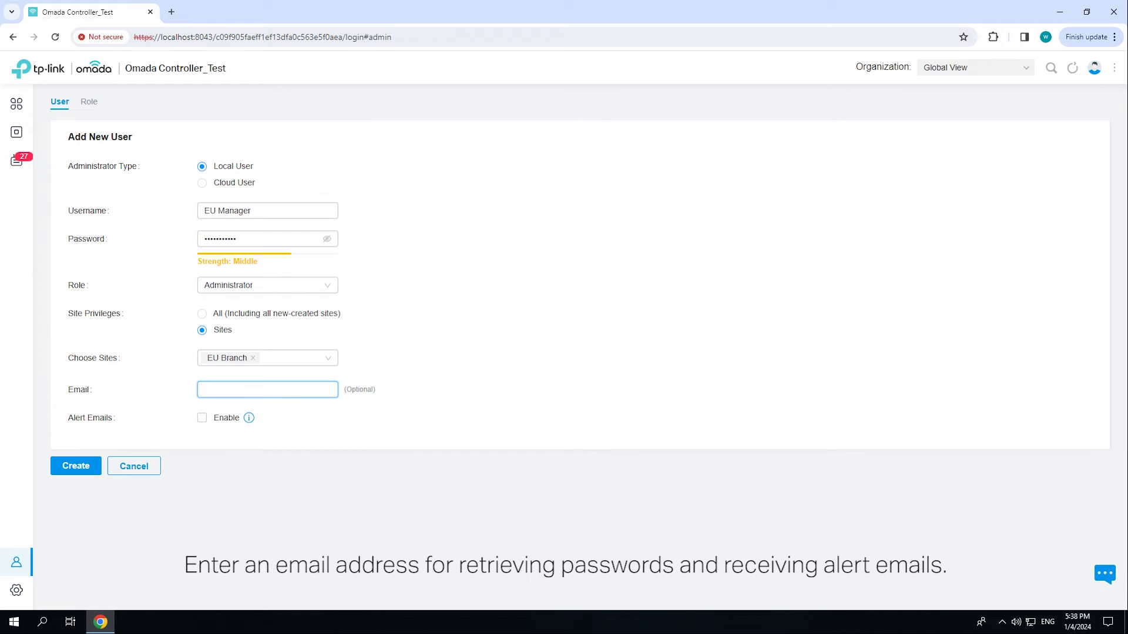
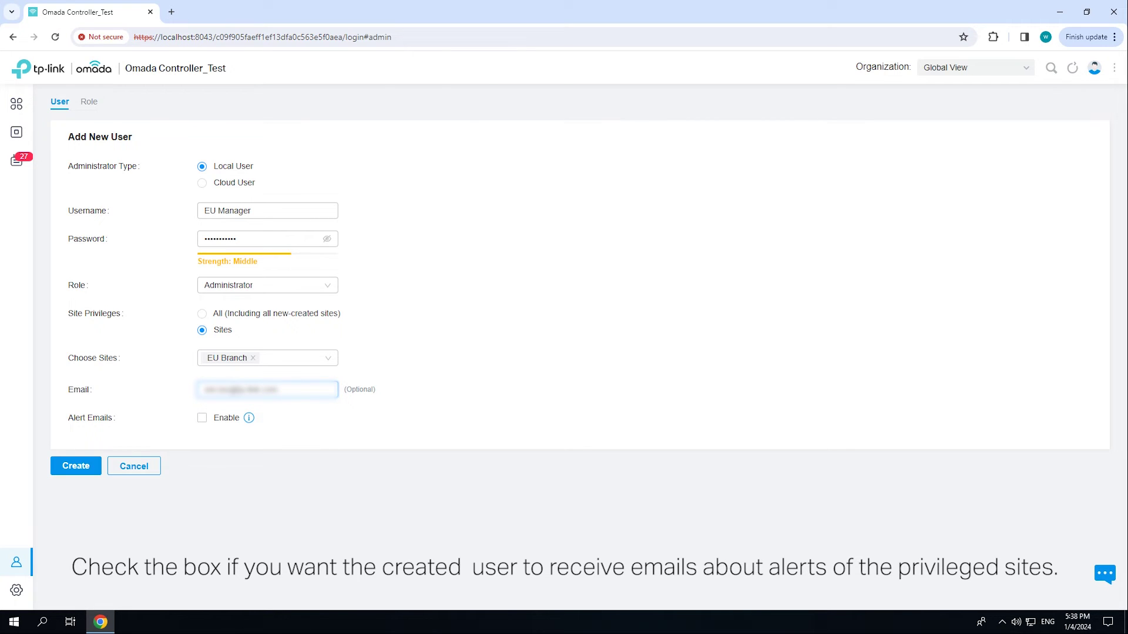
# - Enter the user's email address, enable alert emails, and create the EU Manager account
pyautogui.click(202, 418)
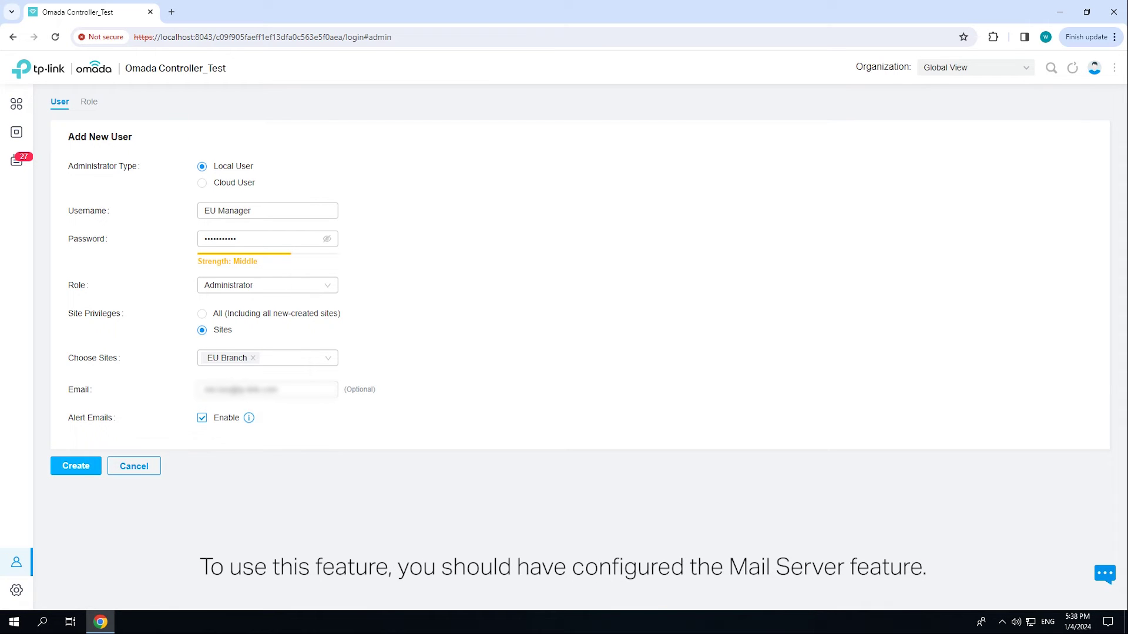
pyautogui.click(75, 465)
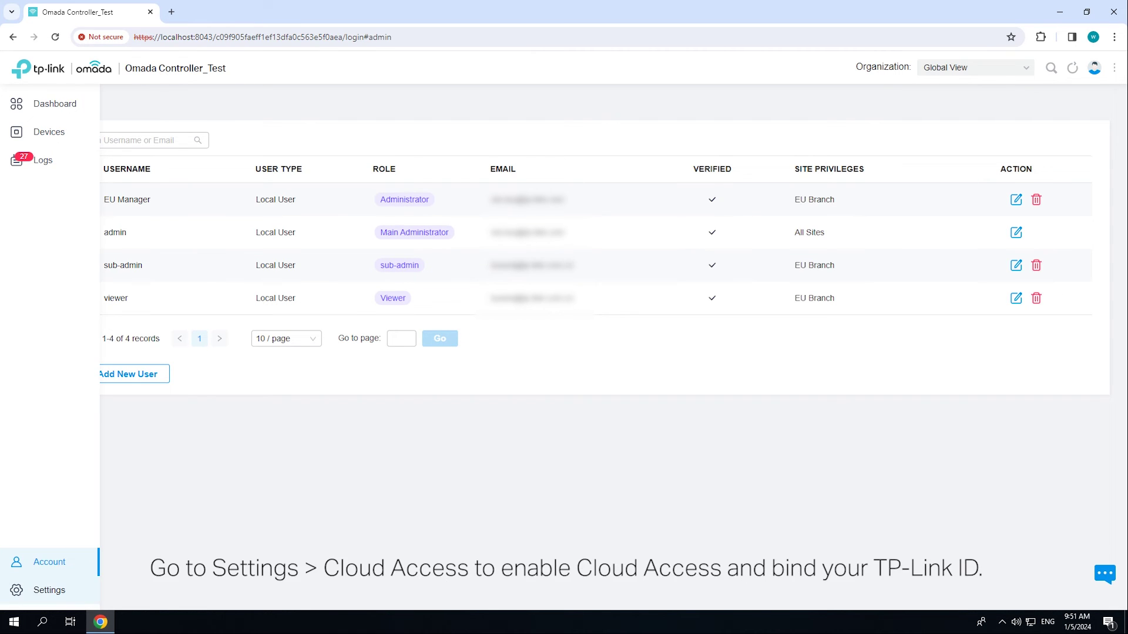
# - Enable Cloud Access and bind the controller with the owner's TP-Link ID and password
pyautogui.click(16, 590)
pyautogui.click(69, 323)
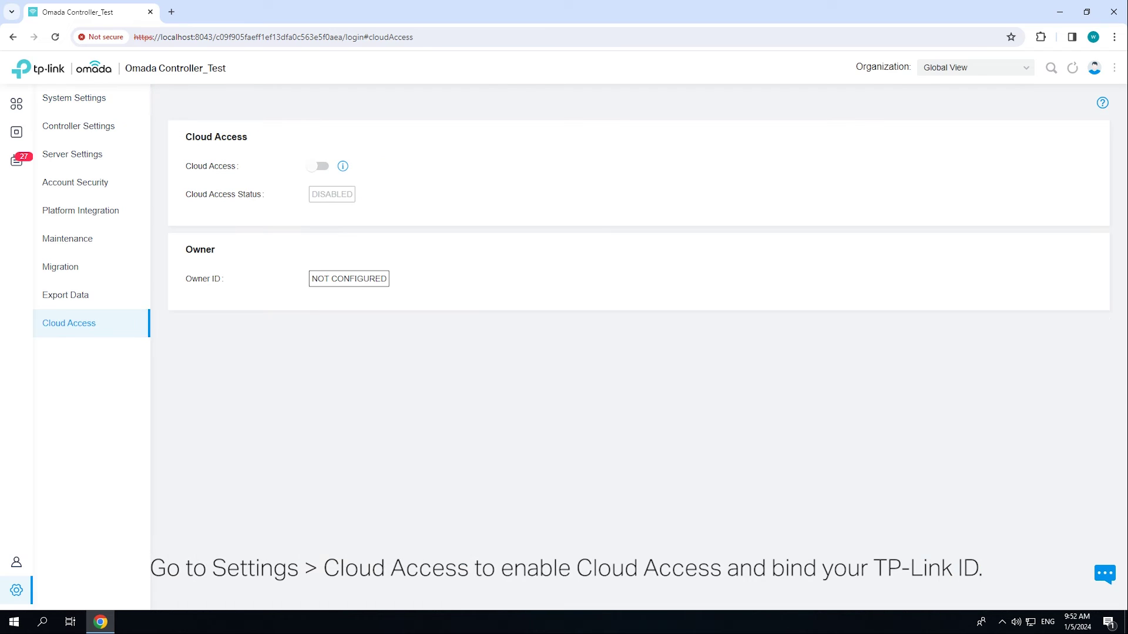
pyautogui.click(319, 166)
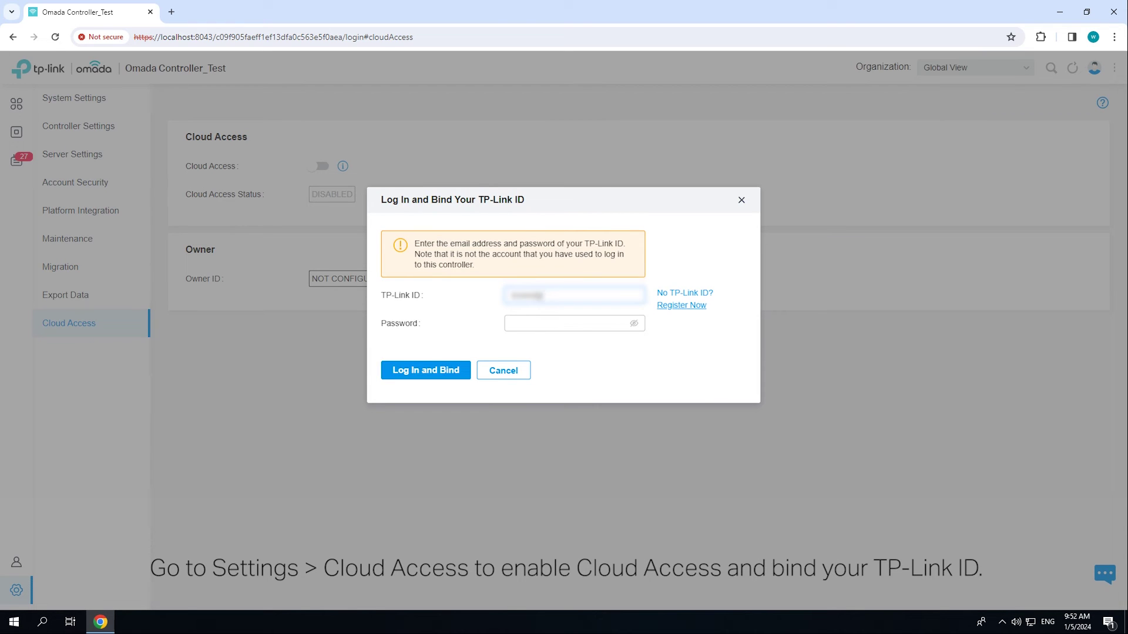
pyautogui.press('Tab')
pyautogui.write('********')
pyautogui.press('Return')
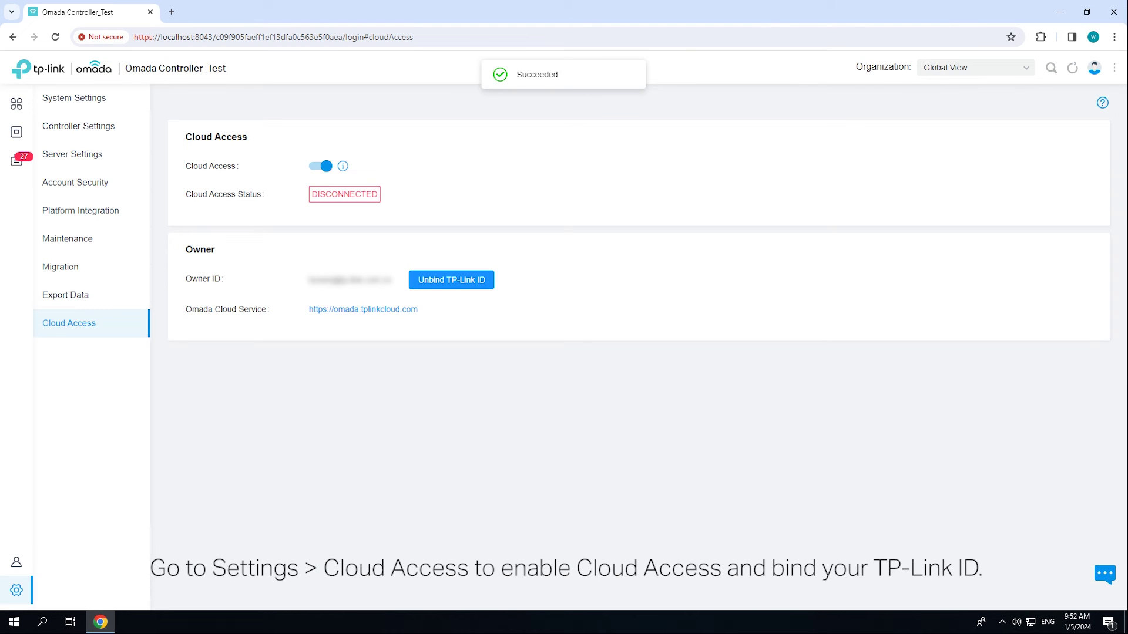
pyautogui.moveTo(49, 590)
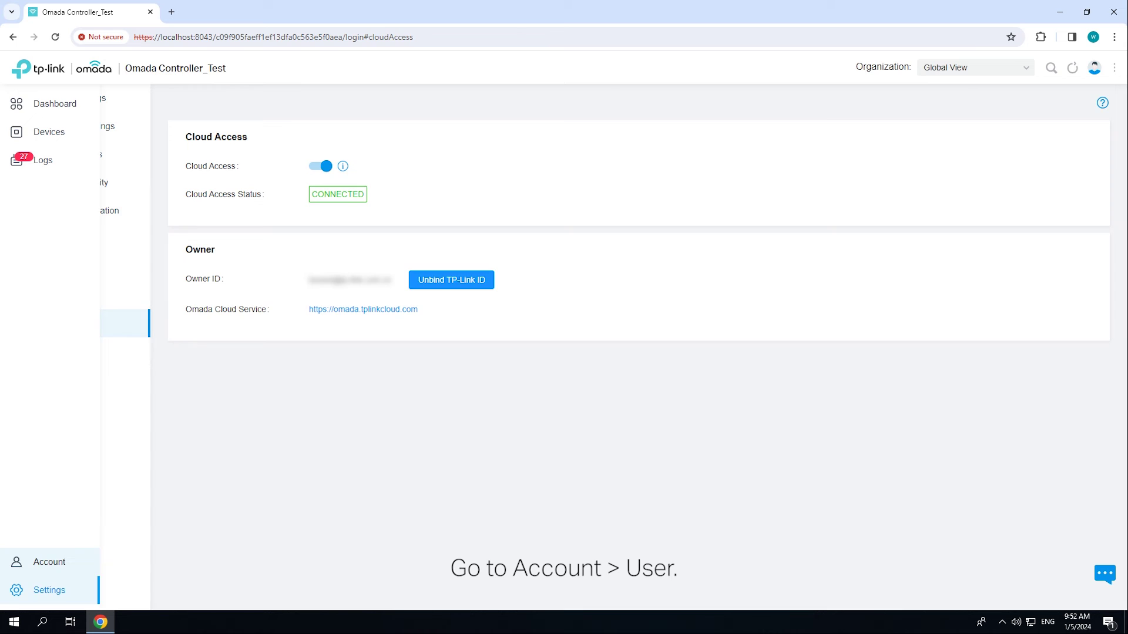
# - From Account > User, open the Add New User form
pyautogui.click(17, 562)
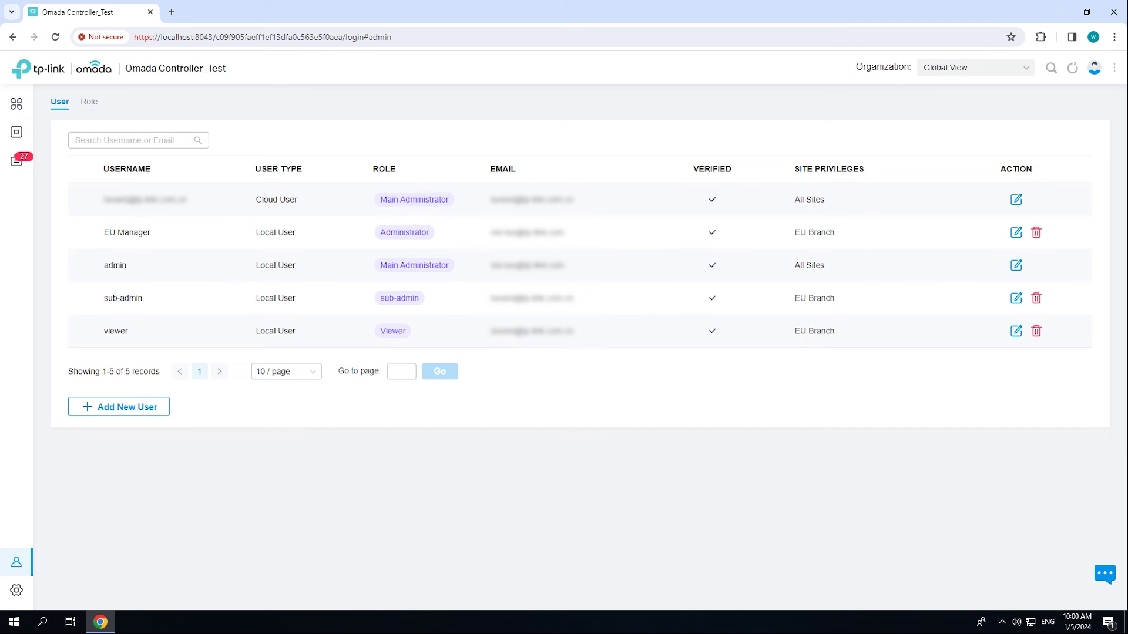
pyautogui.click(118, 406)
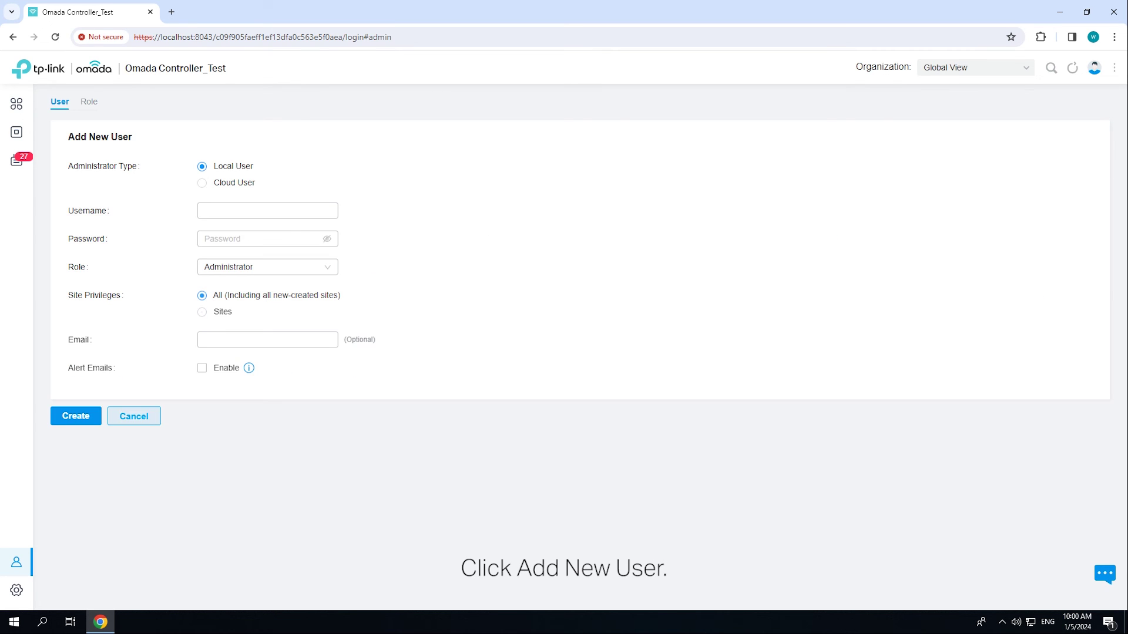
# - Make the new user a Cloud User with the invitee's TP-Link ID and Administrator role
pyautogui.click(202, 183)
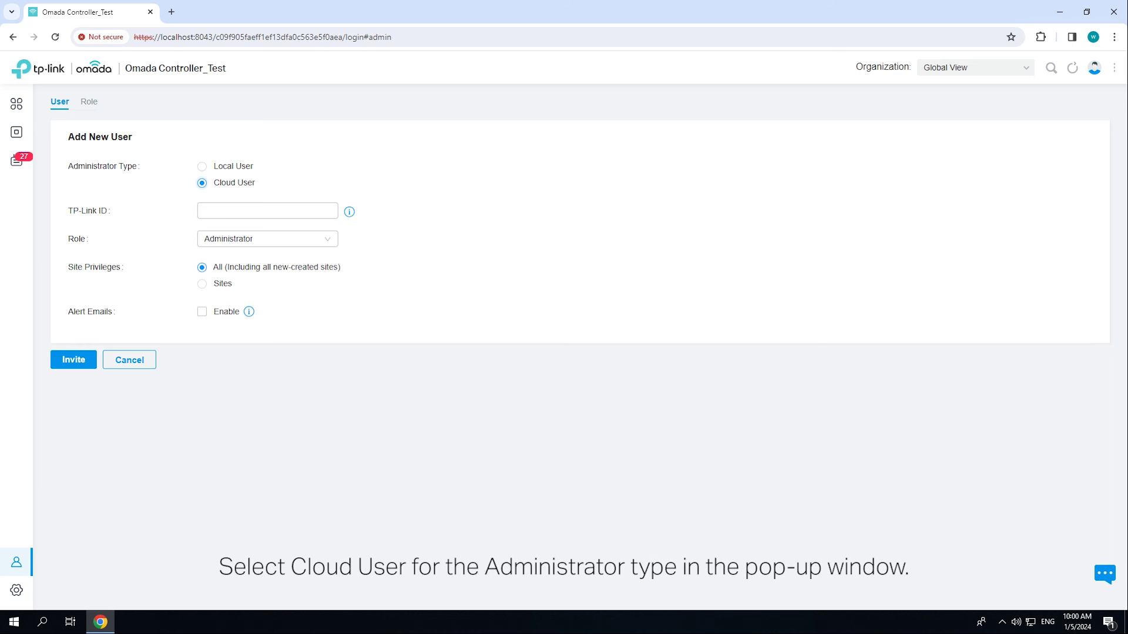
pyautogui.click(267, 210)
pyautogui.hotkey('ctrl', 'v')
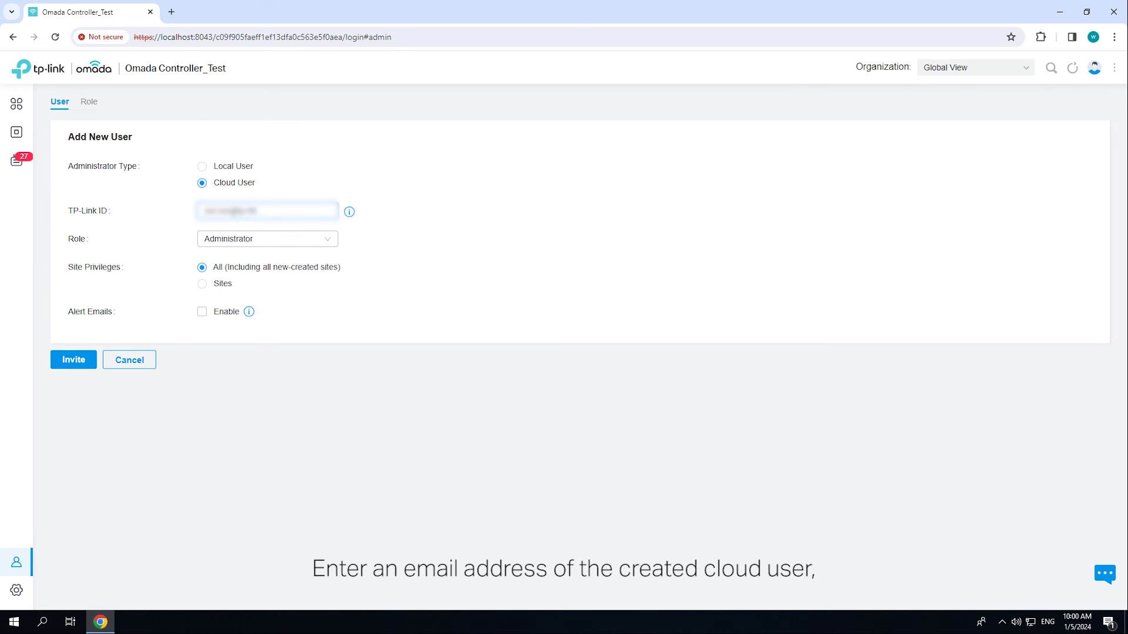
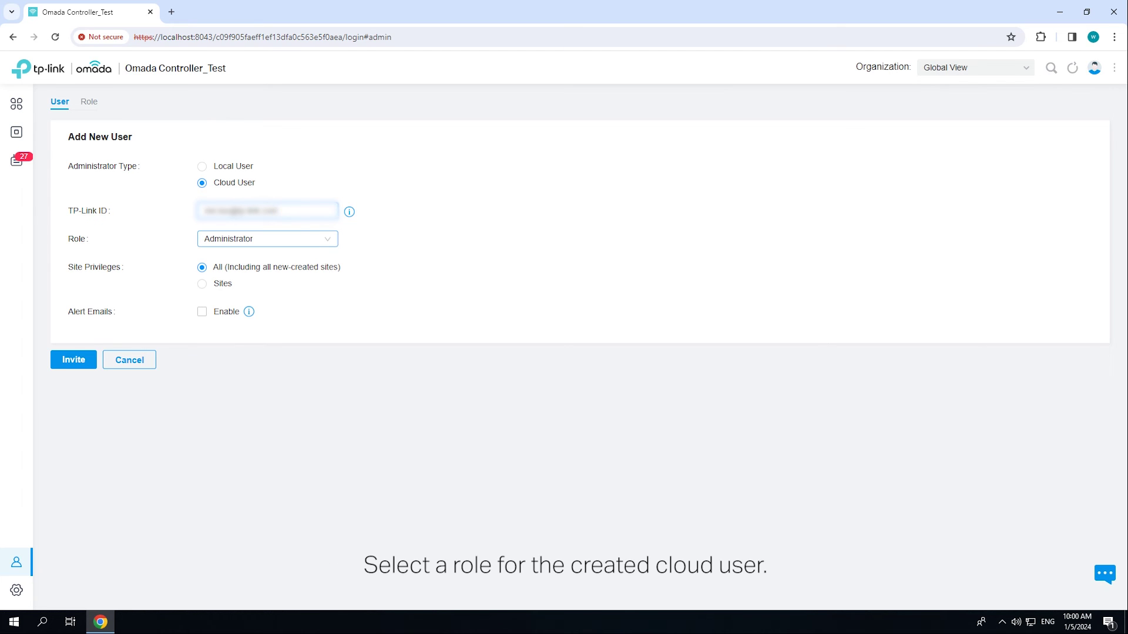
pyautogui.click(267, 239)
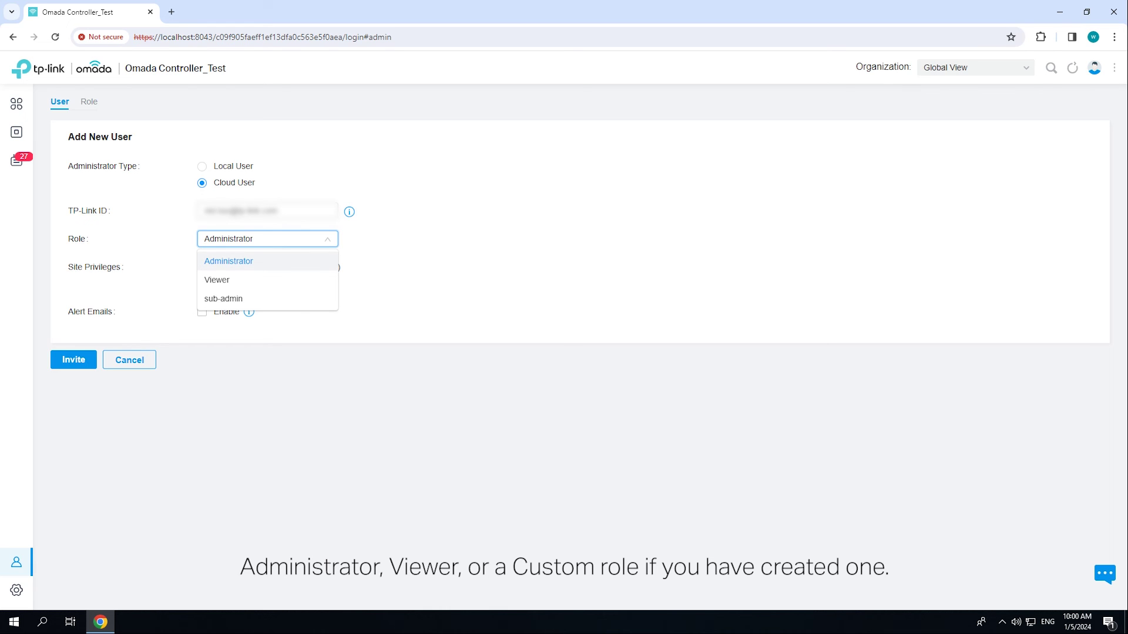
pyautogui.click(327, 239)
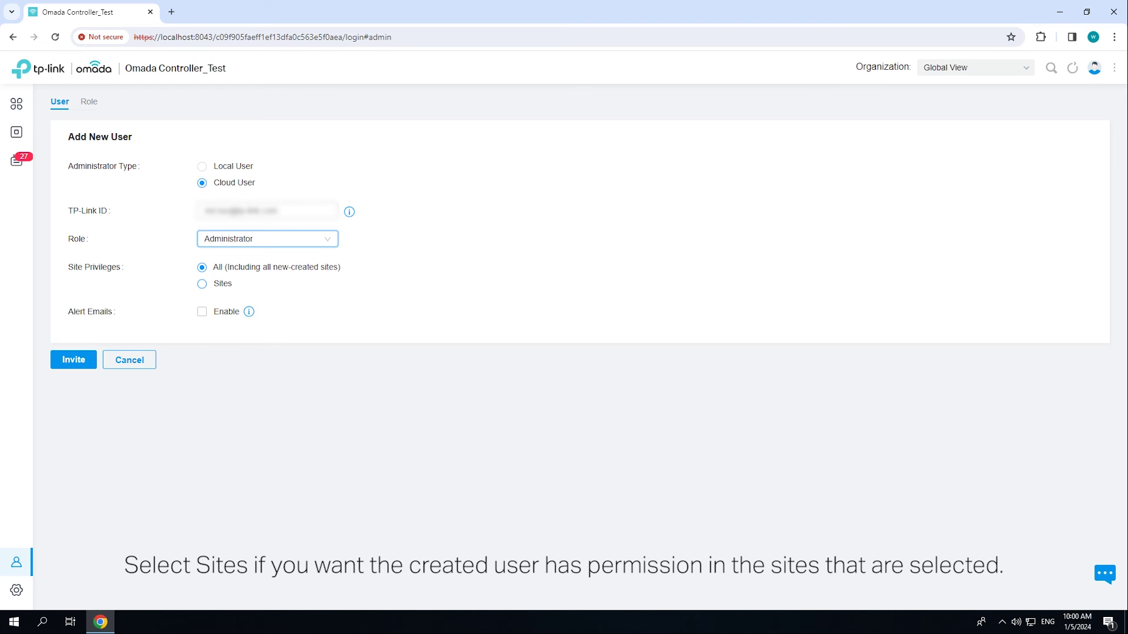
# - Limit the cloud user to the US Branch site and enable alert emails
pyautogui.click(202, 284)
pyautogui.click(267, 312)
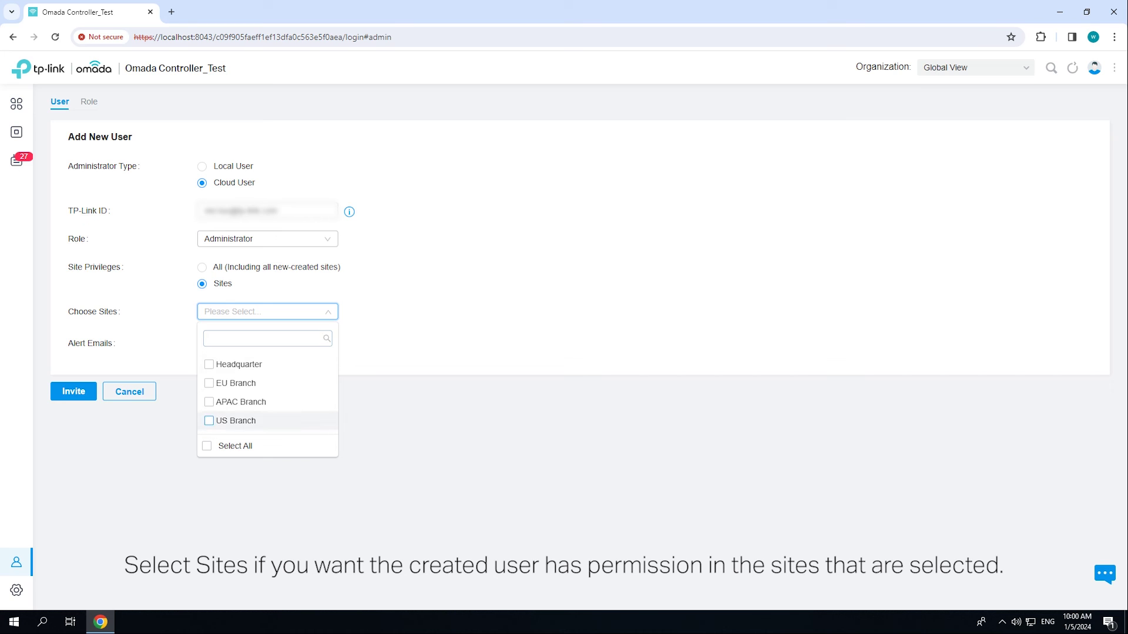
pyautogui.click(235, 421)
pyautogui.press('Escape')
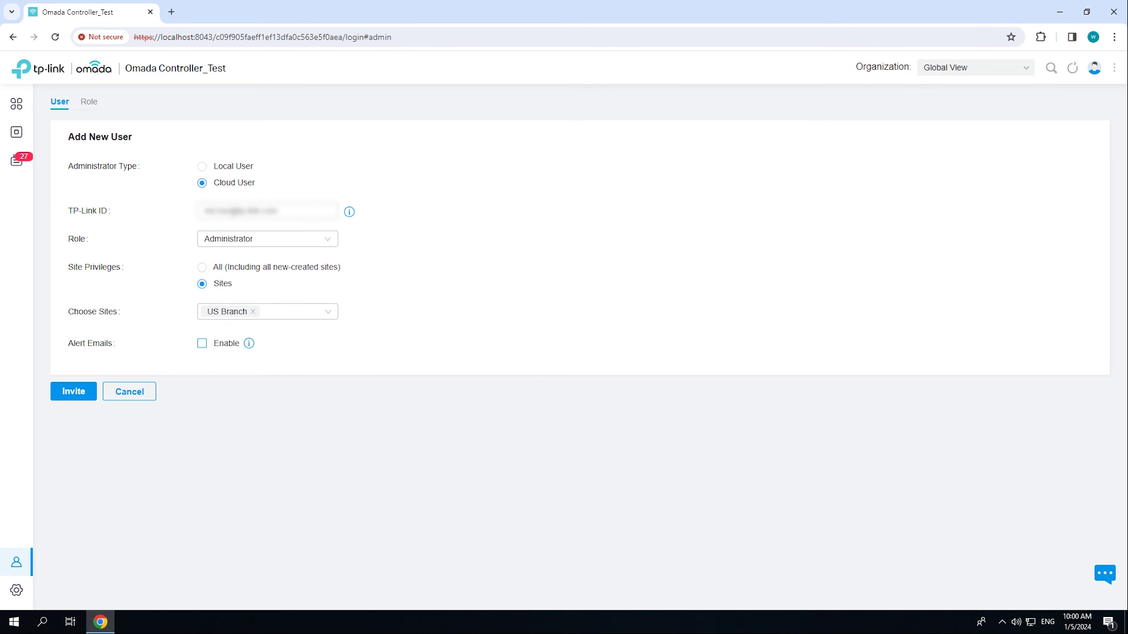
pyautogui.click(202, 343)
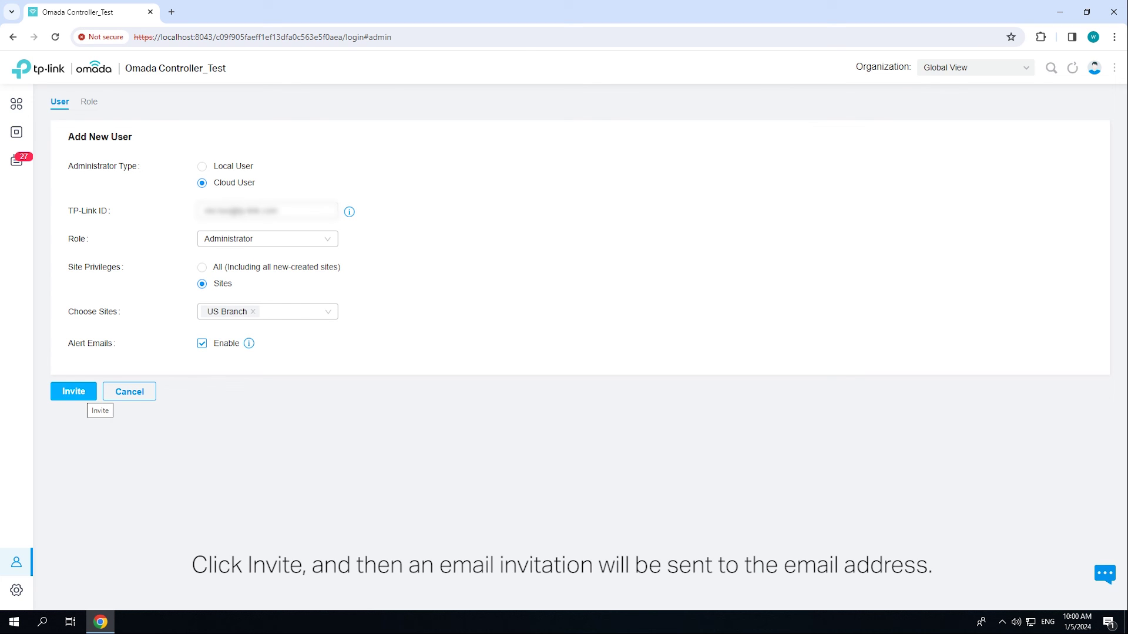
# - Send the cloud user invitation, then follow the emailed link to omada.tplinkcloud.com
pyautogui.click(83, 392)
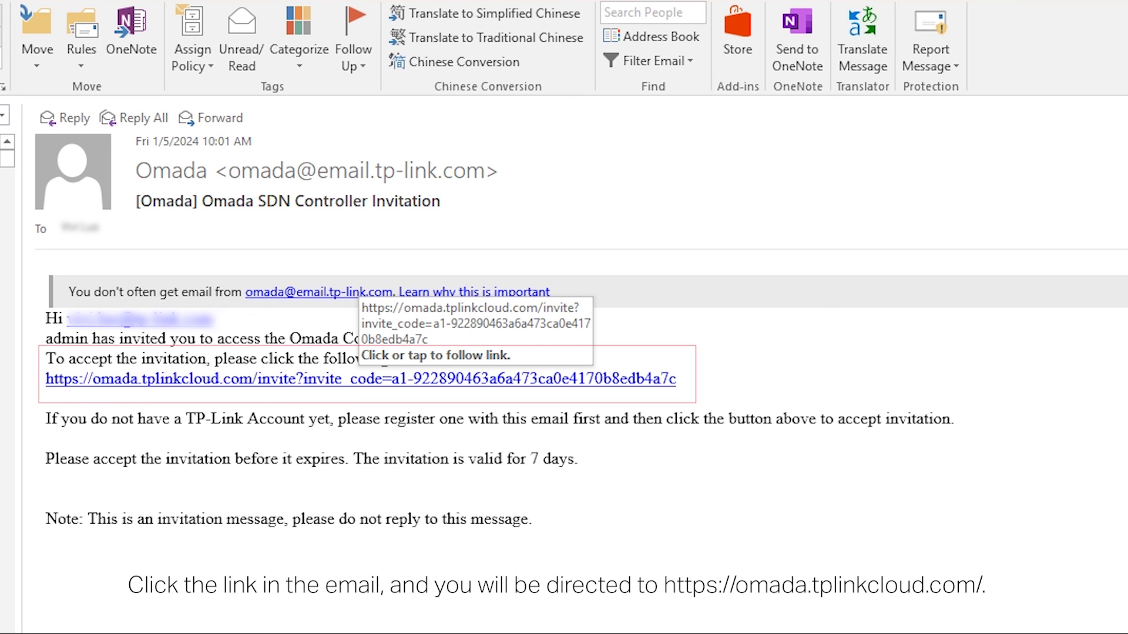
pyautogui.click(364, 379)
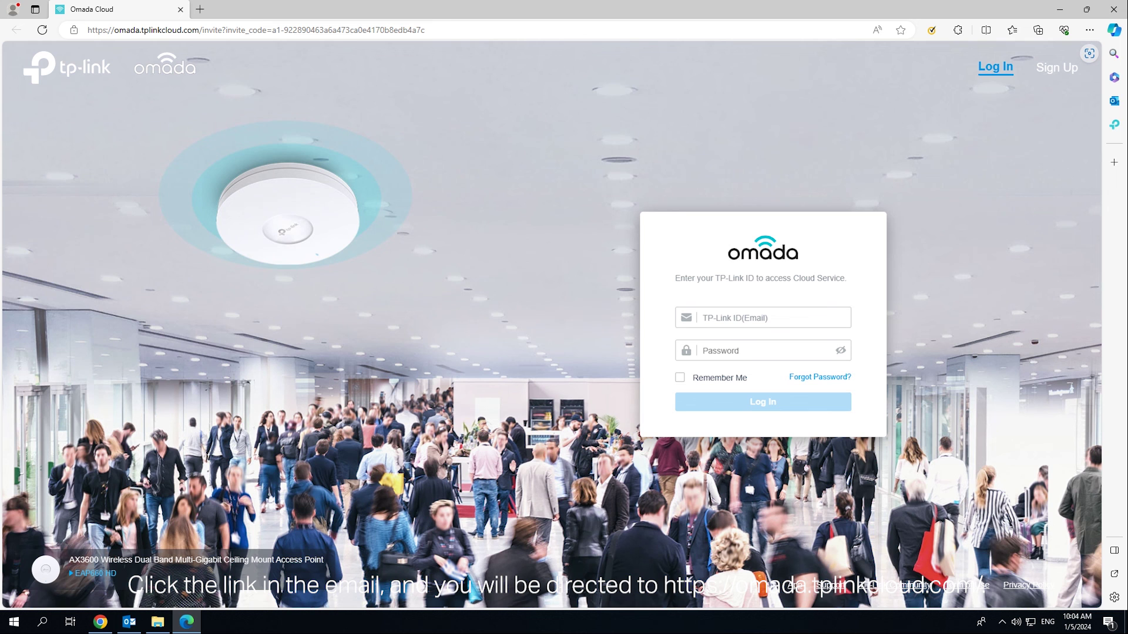
# - Sign in with the invitee's TP-Link ID, skip saving the password, and accept the controller invitation
pyautogui.click(762, 317)
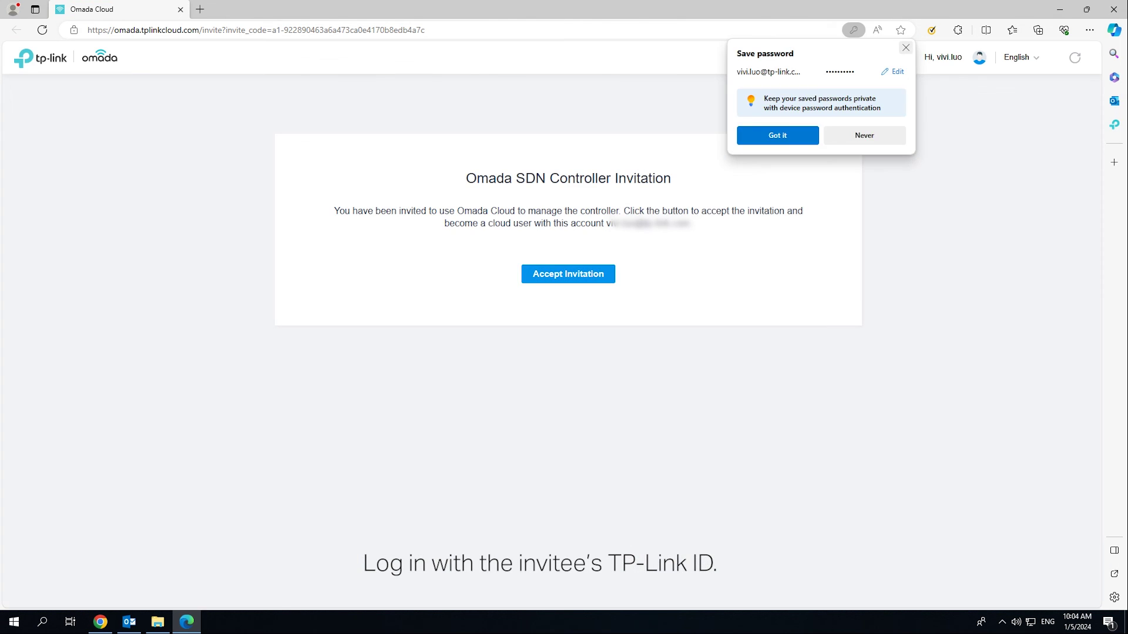
pyautogui.click(777, 135)
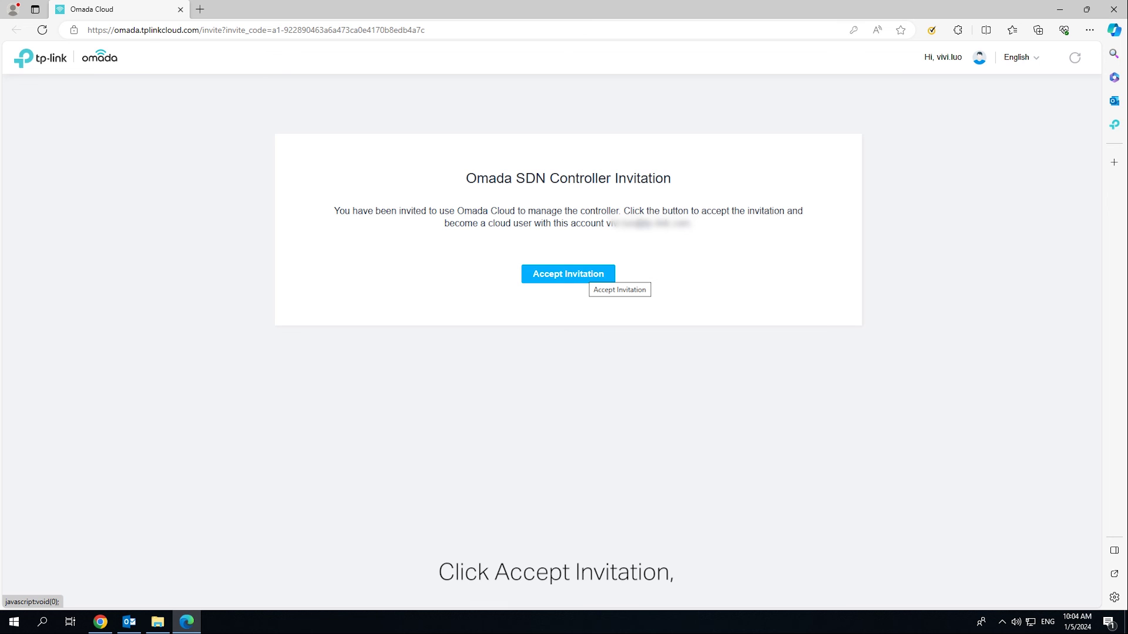
pyautogui.click(587, 275)
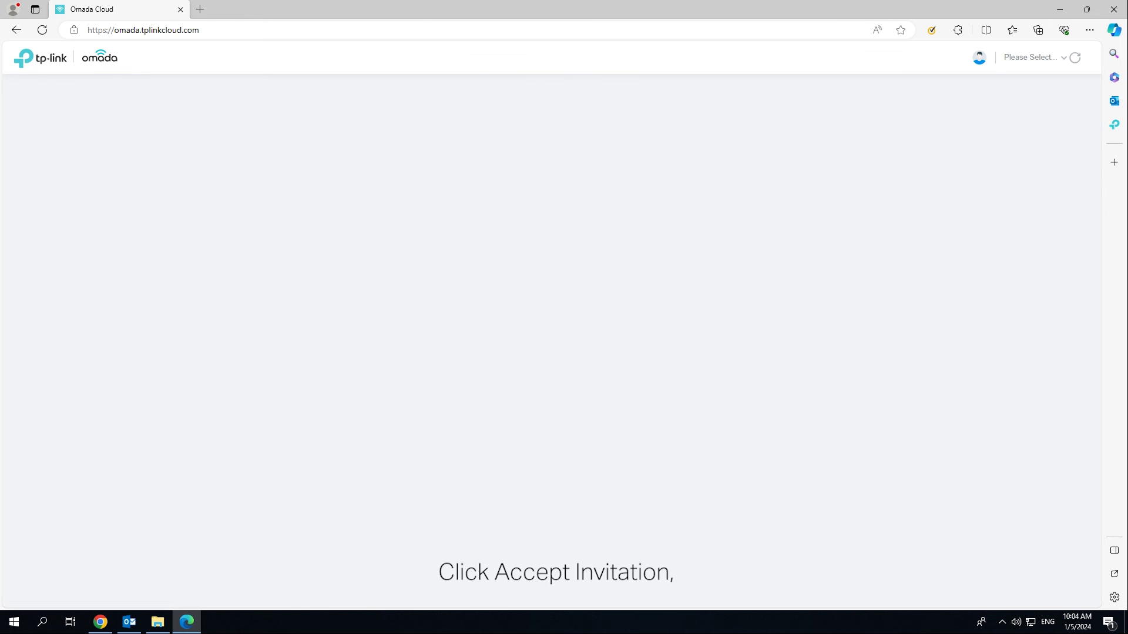